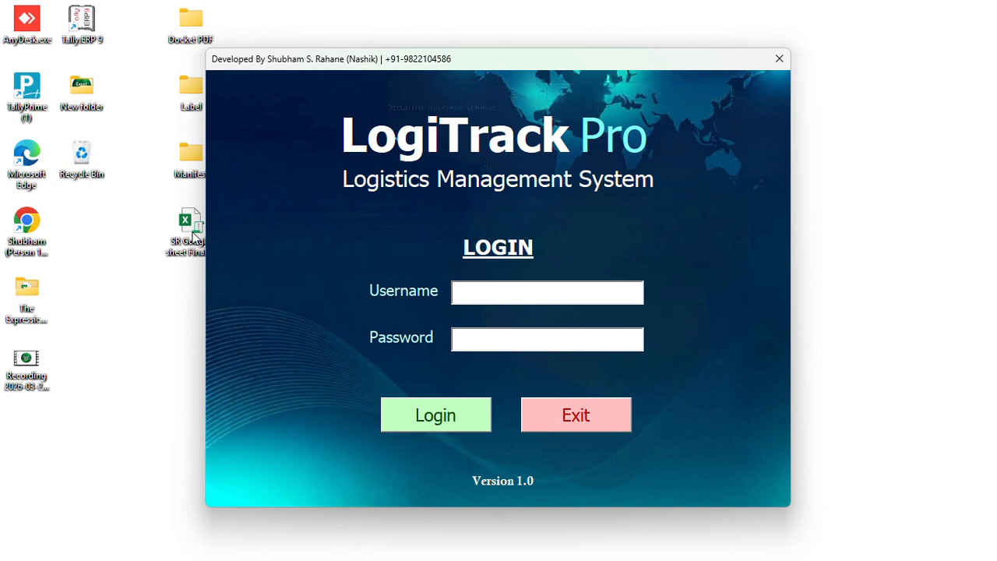
Log in with the username and password, retrying with the corrected password after the rejection
{"action": "type", "text": "user"}
{"action": "key", "text": "Tab"}
{"action": "type", "text": "******"}
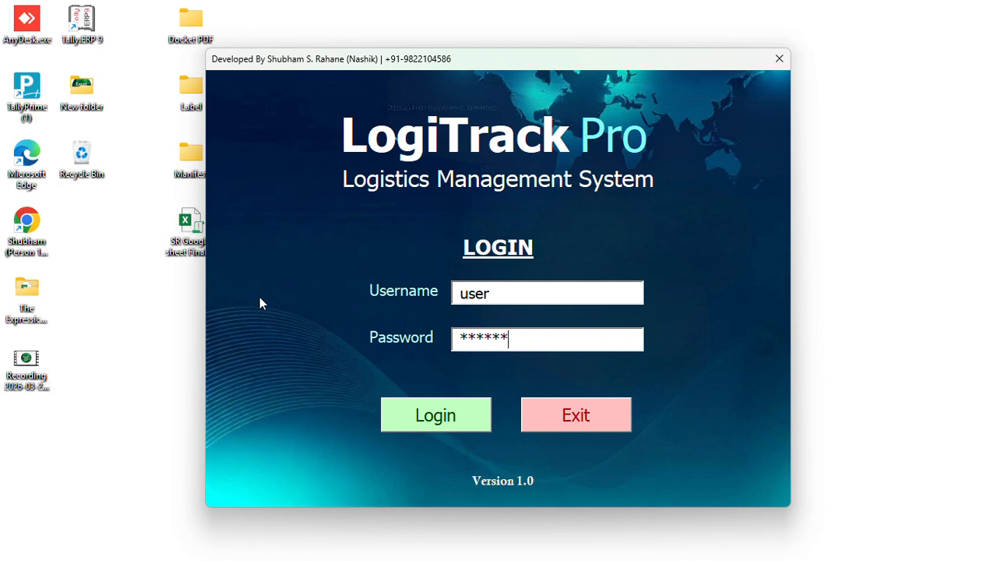
{"action": "left_click", "coordinate": [440, 420]}
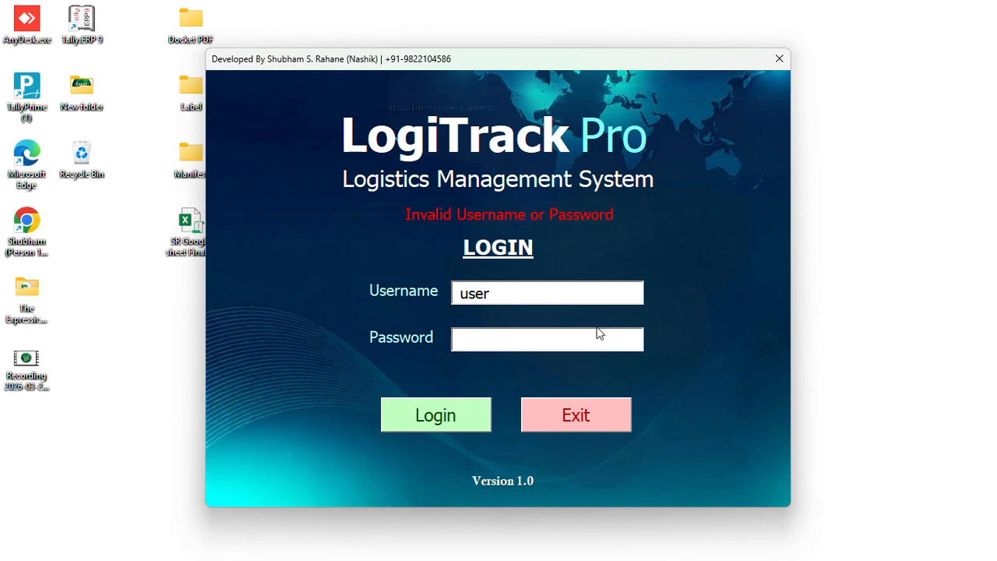
{"action": "type", "text": "123456"}
{"action": "left_click", "coordinate": [438, 418]}
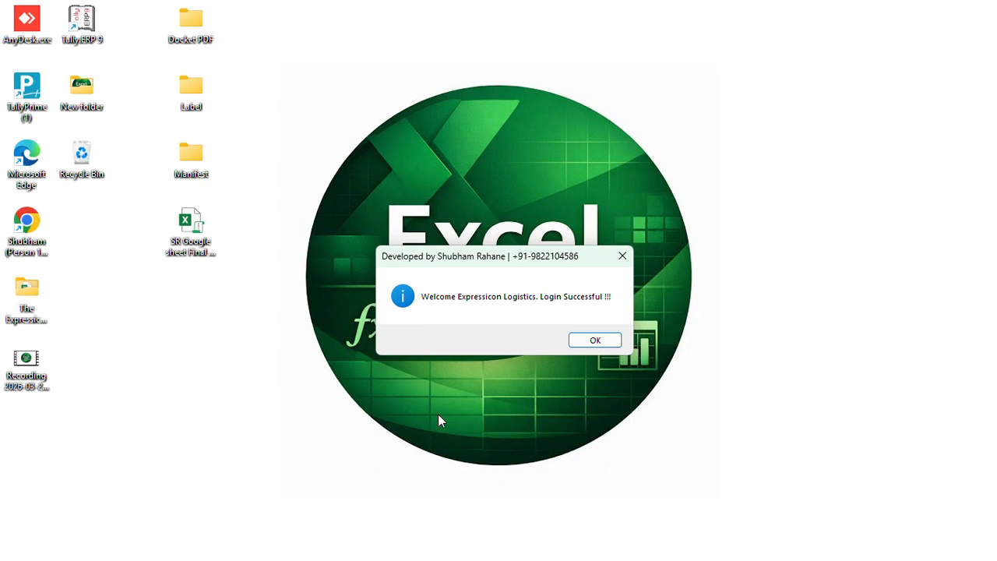
Dismiss the Login Successful message to reach the Create Booking form dated 29-03-2026
{"action": "left_click", "coordinate": [588, 343]}
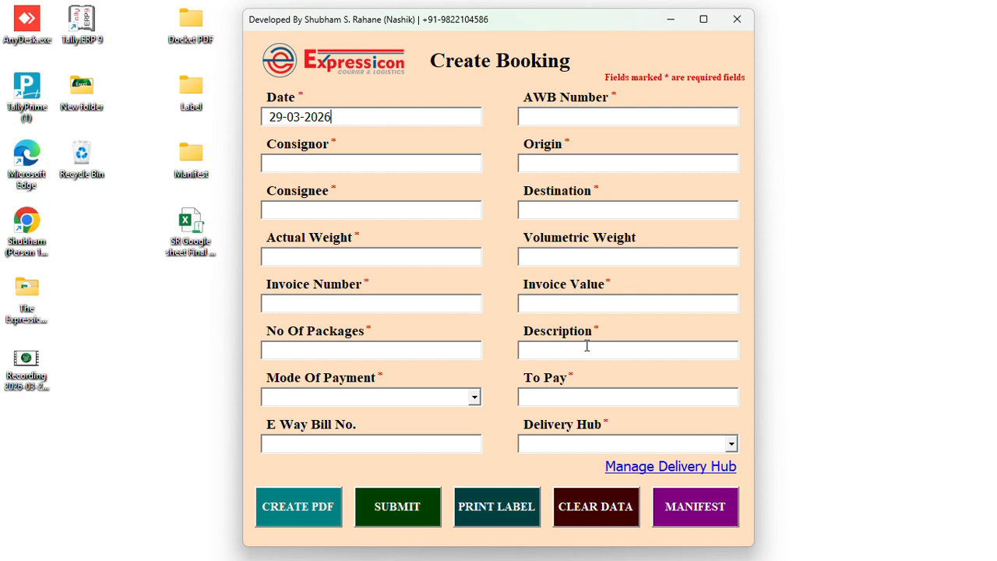
Enter the AWB number, the Nashik consignor and the Pune consignee
{"action": "left_click", "coordinate": [542, 118]}
{"action": "type", "text": "1872889"}
{"action": "type", "text": "SH"}
{"action": "type", "text": "AM"}
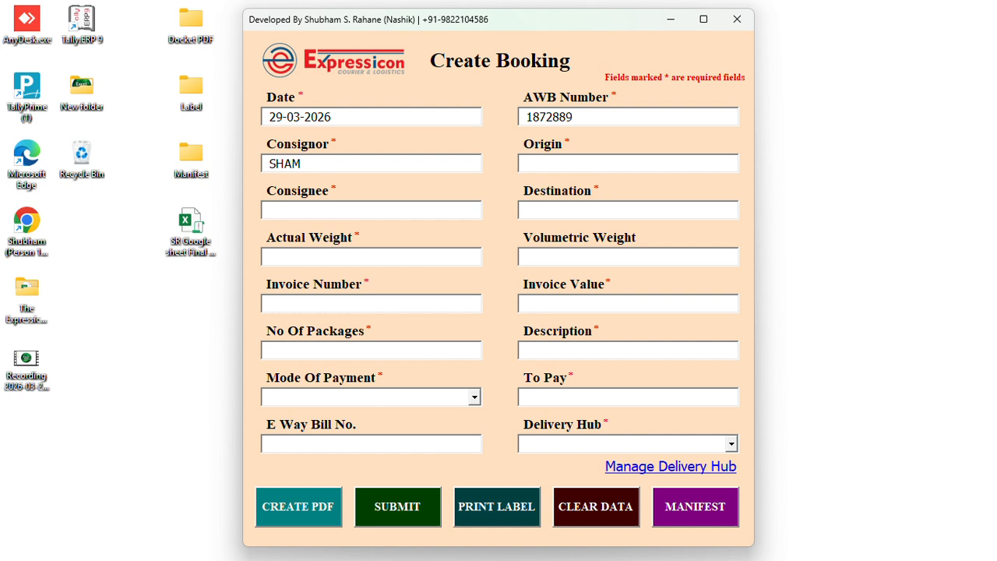
{"action": "type", "text": "NASHIK"}
{"action": "key", "text": "Tab"}
{"action": "type", "text": "SIDDHIPUNE"}
{"action": "key", "text": "Tab"}
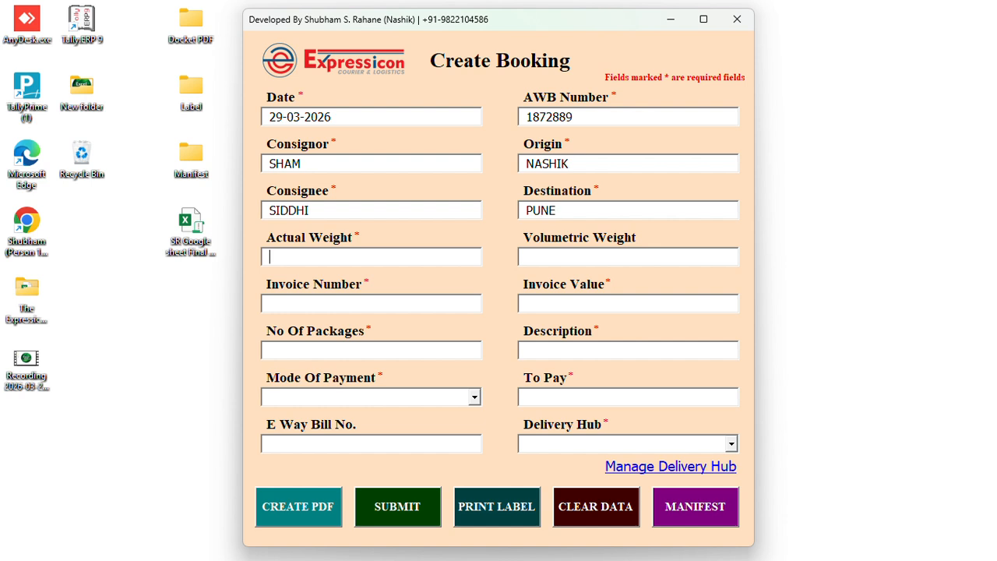
Fill weights of 100, the invoice number, 75000 invoice value, 50 packages and description MEDICINES
{"action": "type", "text": "100"}
{"action": "key", "text": "Tab"}
{"action": "type", "text": "100"}
{"action": "type", "text": "AWS"}
{"action": "type", "text": "-123"}
{"action": "type", "text": "45"}
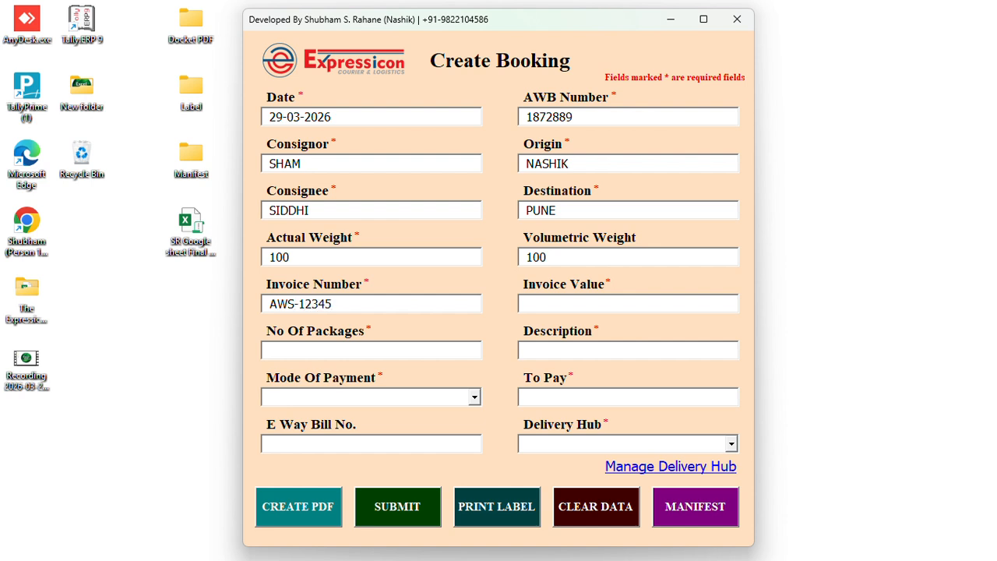
{"action": "type", "text": "75000"}
{"action": "key", "text": "Tab"}
{"action": "type", "text": "50"}
{"action": "key", "text": "Tab"}
{"action": "type", "text": "ME"}
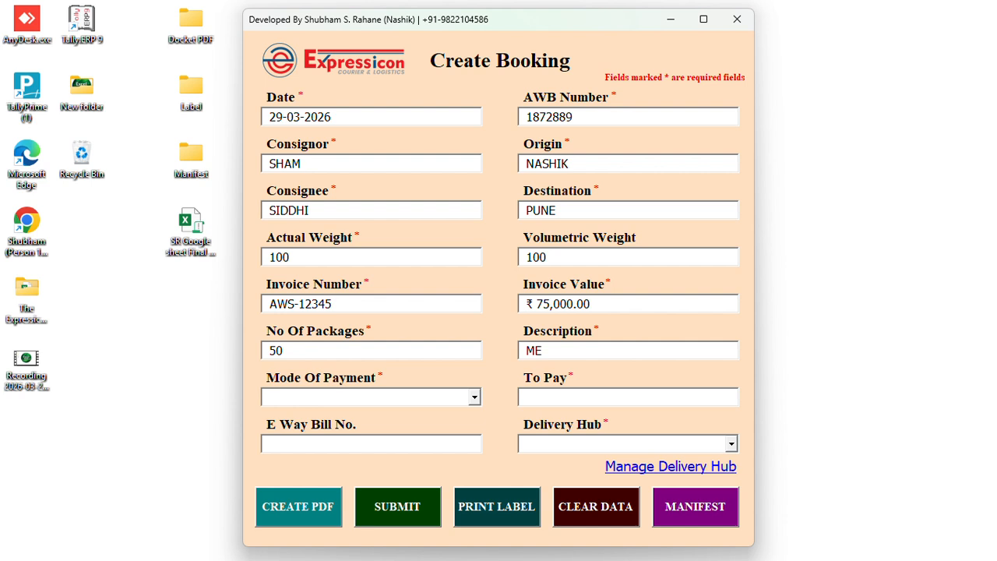
{"action": "type", "text": "DICINES"}
Set the Mode Of Payment to CASH
{"action": "key", "text": "Tab"}
{"action": "key", "text": "alt+Down"}
{"action": "key", "text": "Down"}
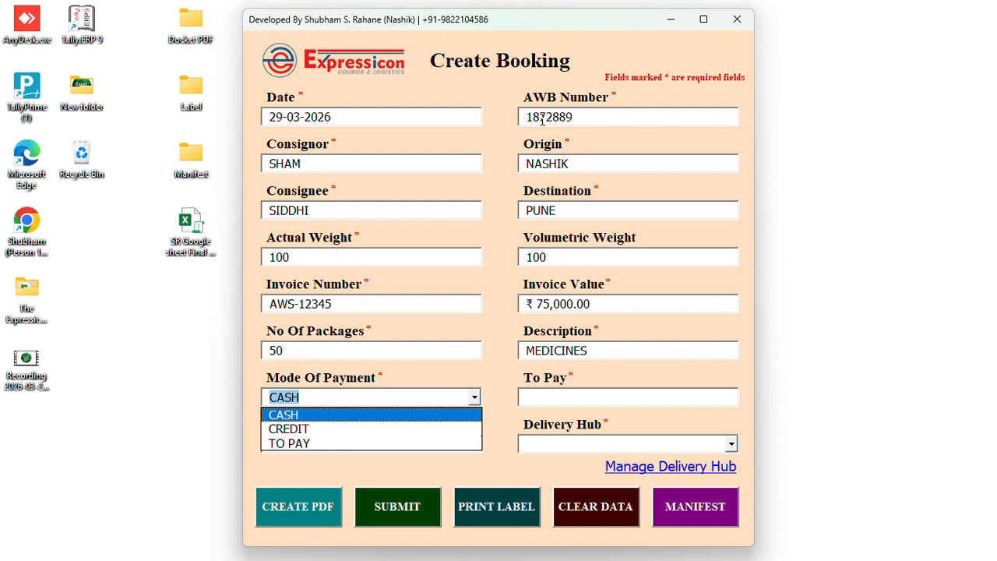
{"action": "key", "text": "Down"}
{"action": "key", "text": "Down"}
{"action": "key", "text": "Up"}
{"action": "key", "text": "Up"}
{"action": "key", "text": "Return"}
Enter 750 as To Pay and fill in the e-way bill number
{"action": "key", "text": "Tab"}
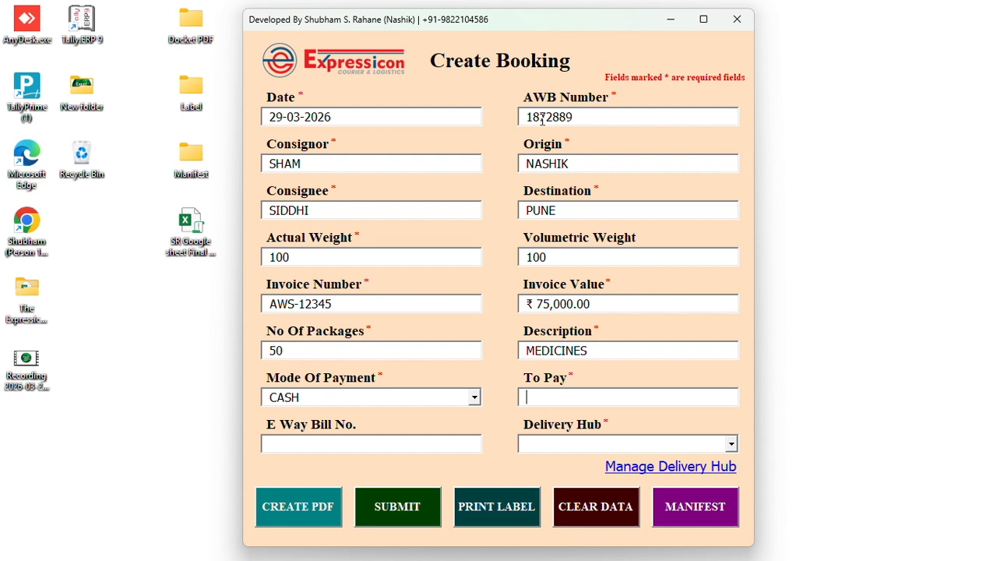
{"action": "type", "text": "750"}
{"action": "key", "text": "Tab"}
{"action": "type", "text": "7676551556661"}
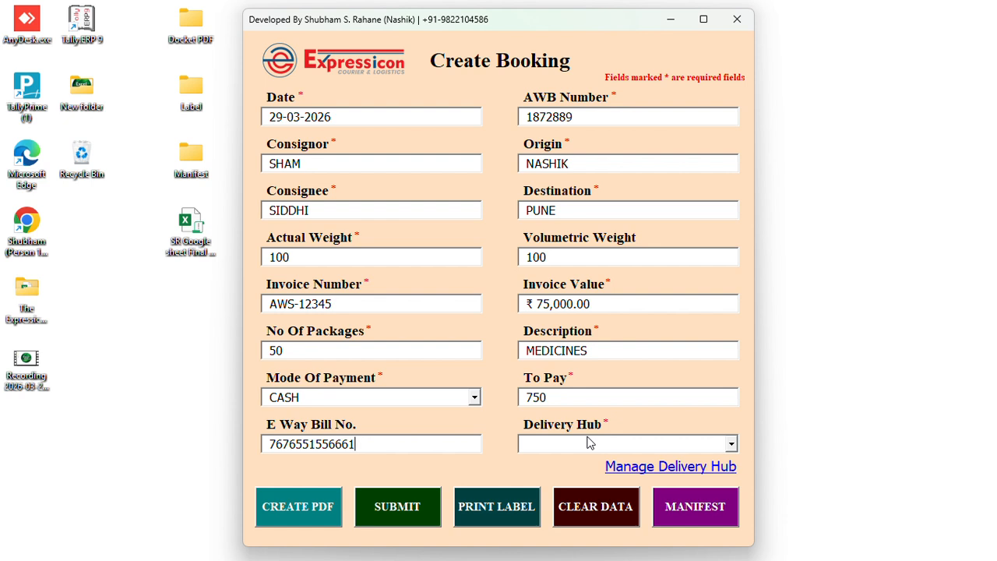
Try SUBMIT and CREATE PDF, dismissing the missing required fields warnings
{"action": "left_click", "coordinate": [384, 508]}
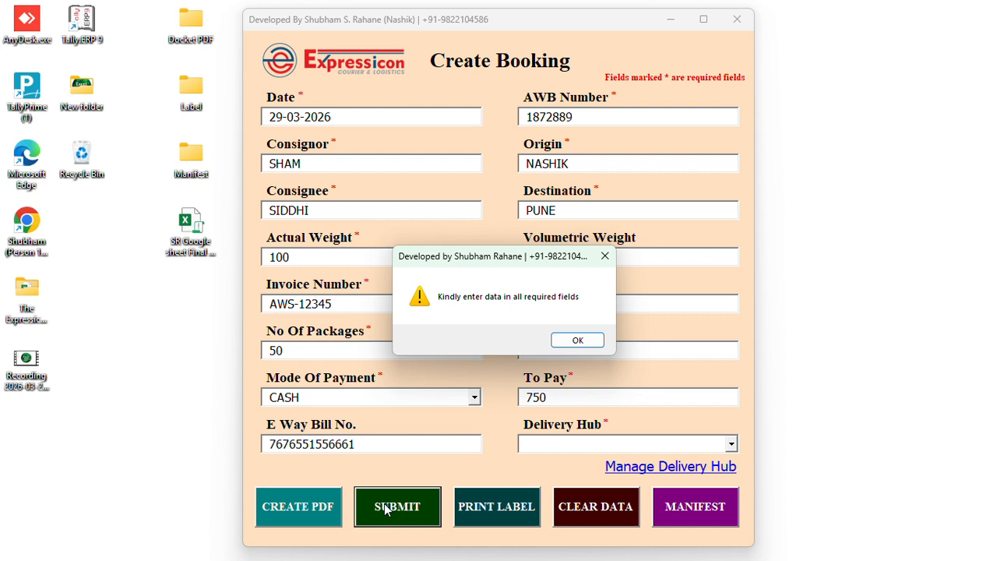
{"action": "key", "text": "Return"}
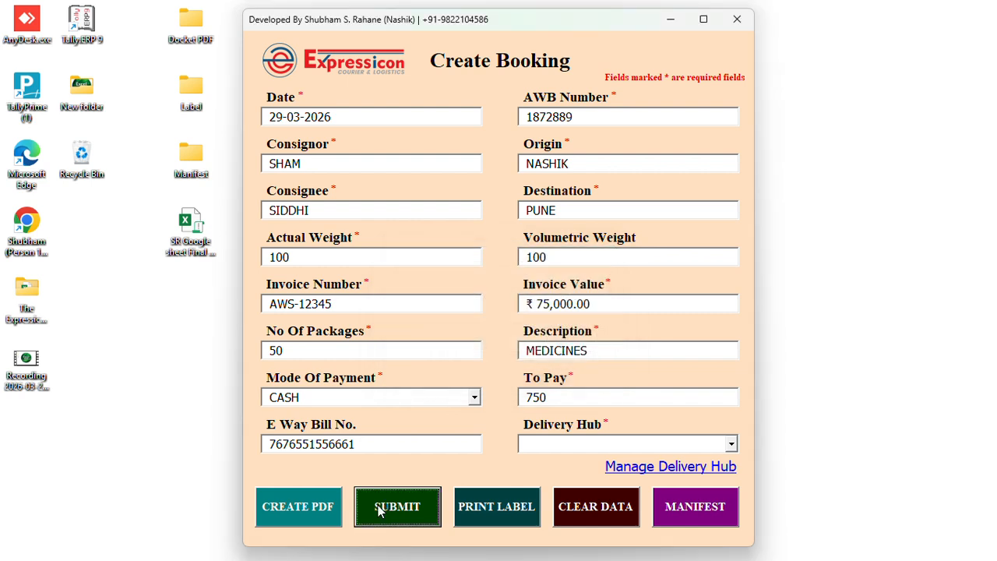
{"action": "left_click", "coordinate": [295, 510]}
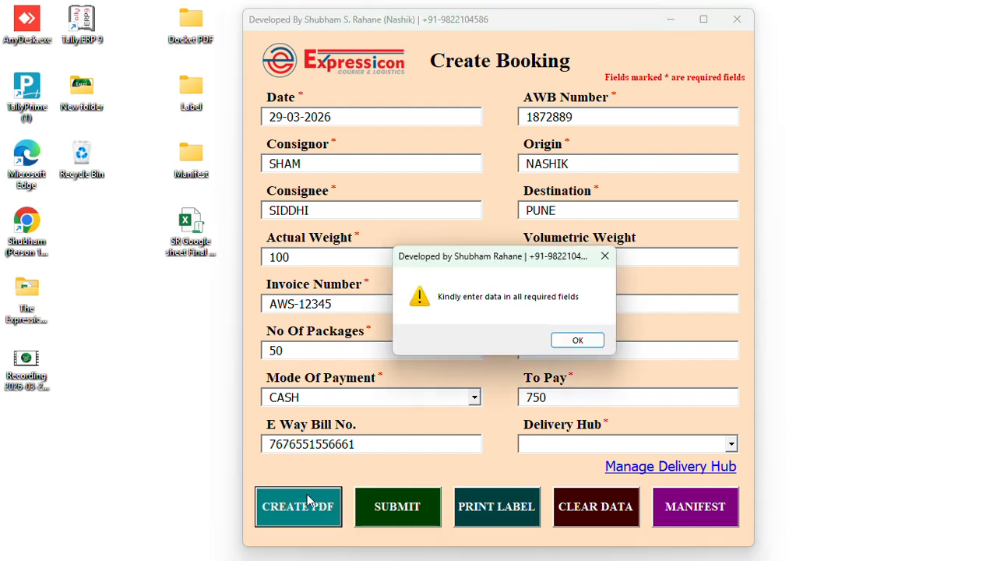
{"action": "left_click", "coordinate": [578, 341]}
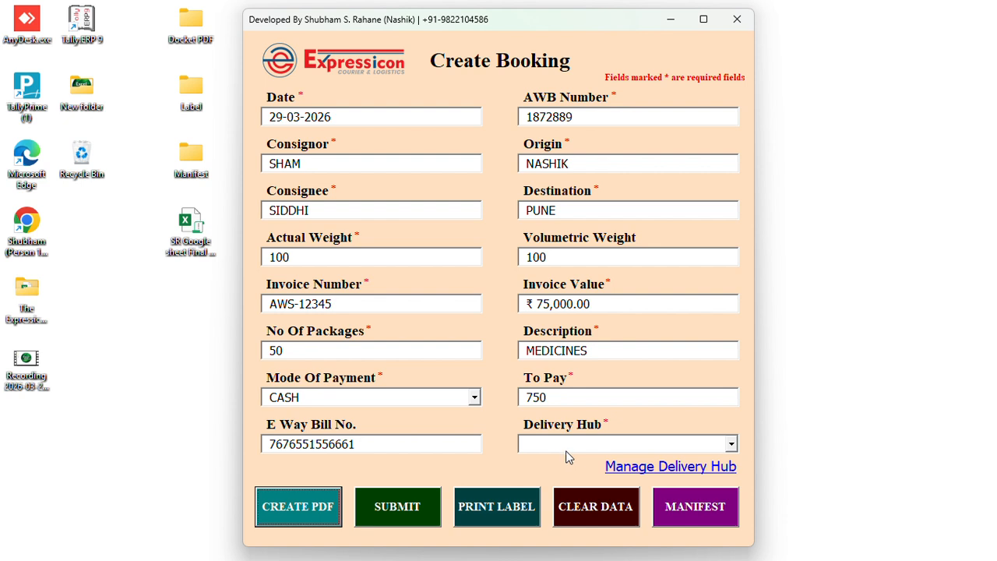
Set the Delivery Hub to PUNE instead of DHULE
{"action": "left_click", "coordinate": [731, 444]}
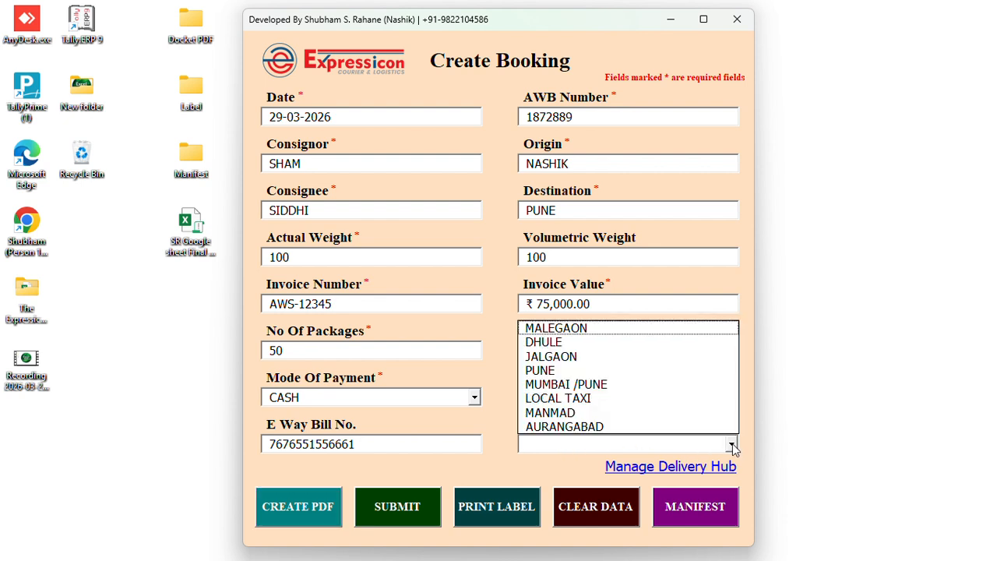
{"action": "left_click", "coordinate": [556, 343]}
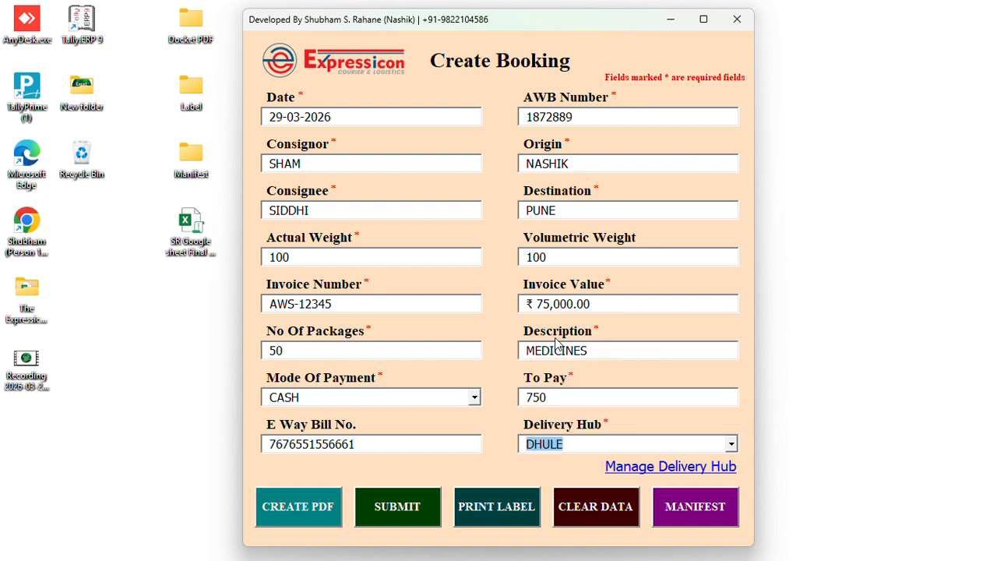
{"action": "left_click", "coordinate": [730, 443]}
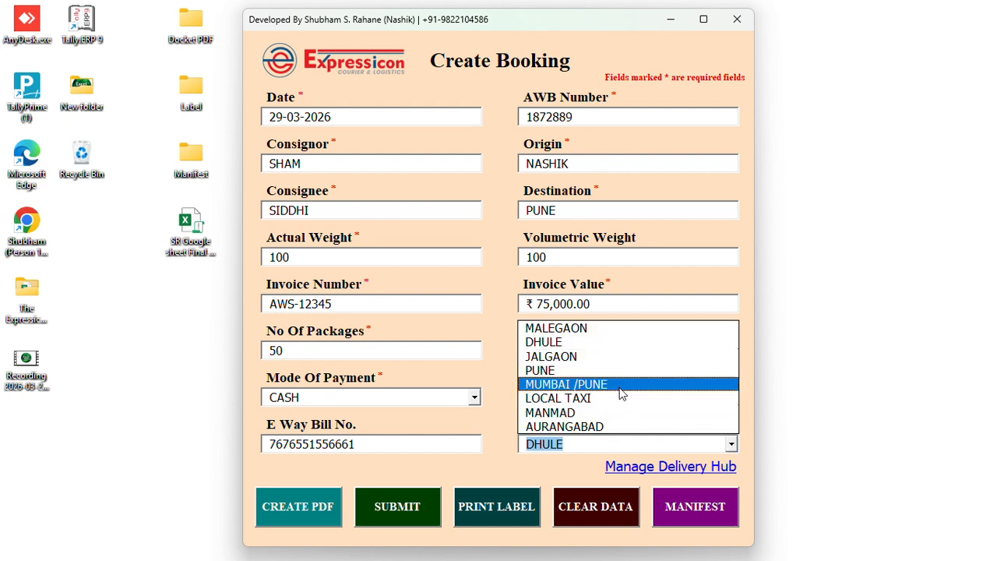
{"action": "left_click", "coordinate": [591, 371]}
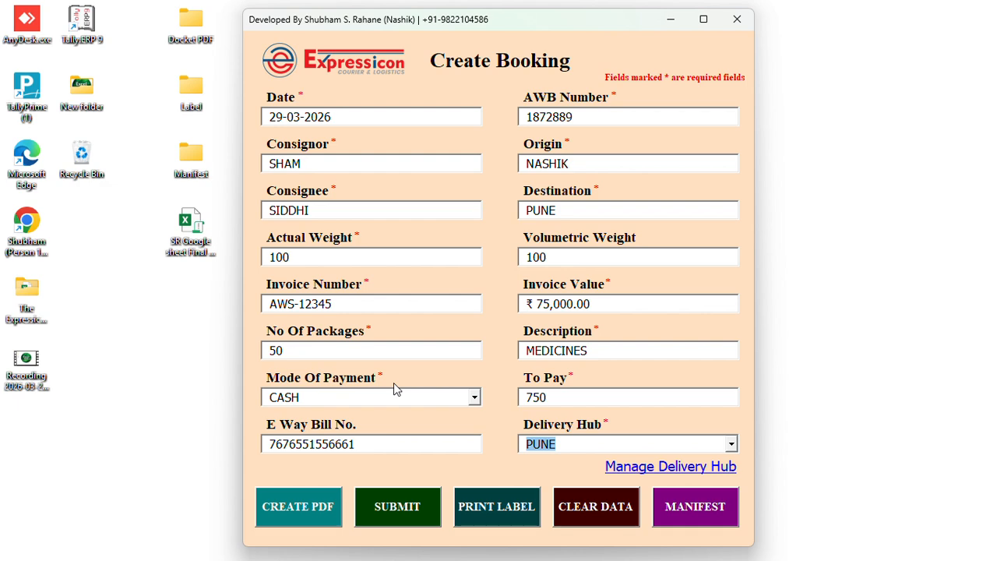
Place the form beside the Master Data sheet, submit the booking and acknowledge the success message
{"action": "key", "text": "alt+Tab"}
{"action": "key", "text": "Tab"}
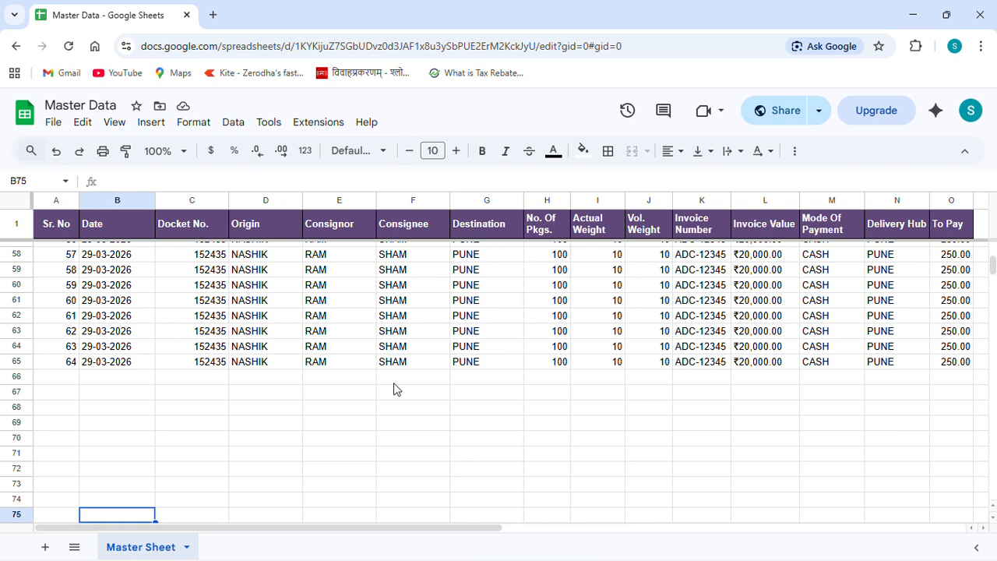
{"action": "key", "text": "alt+Tab"}
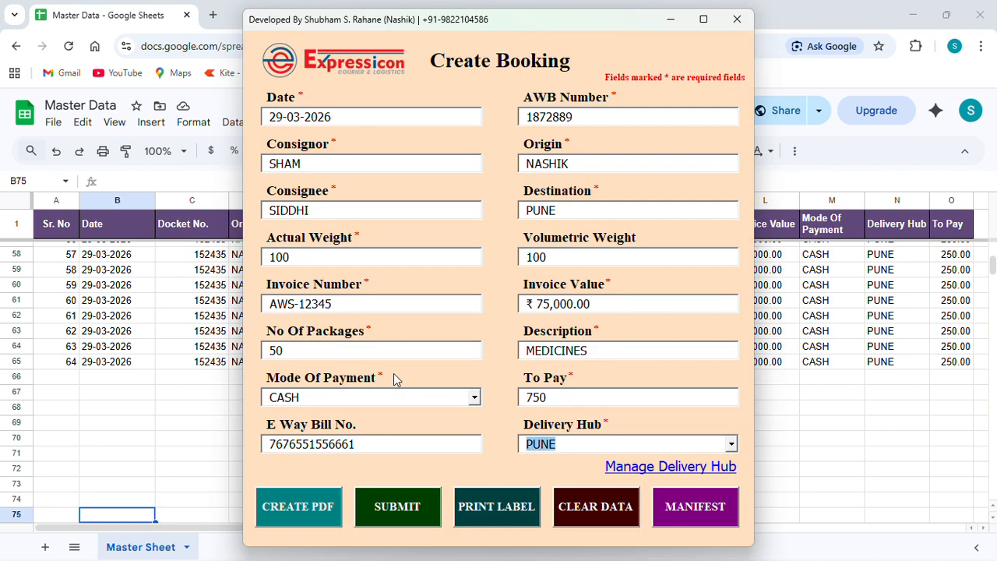
{"action": "left_click_drag", "start_coordinate": [625, 24], "coordinate": [843, 22]}
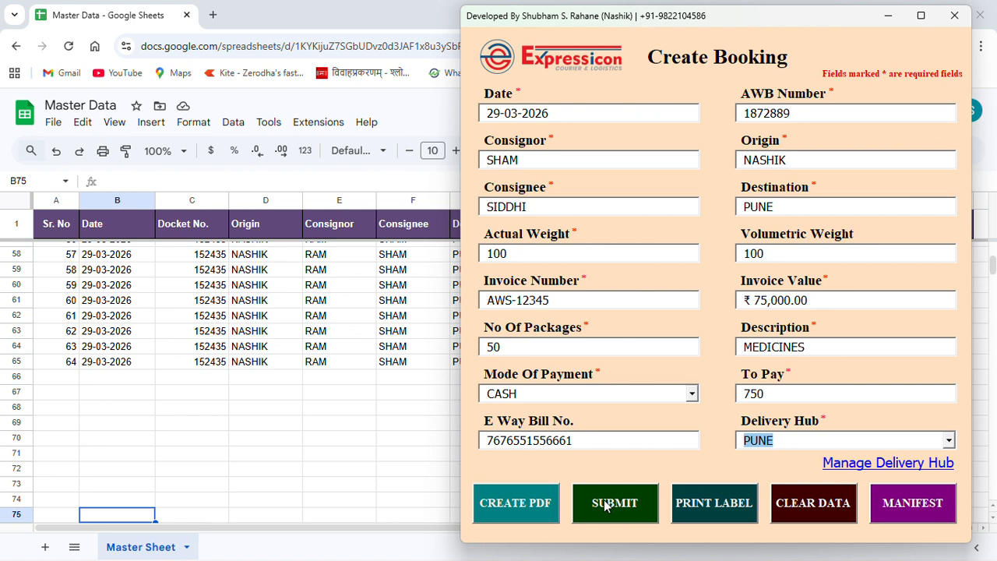
{"action": "left_click", "coordinate": [626, 504]}
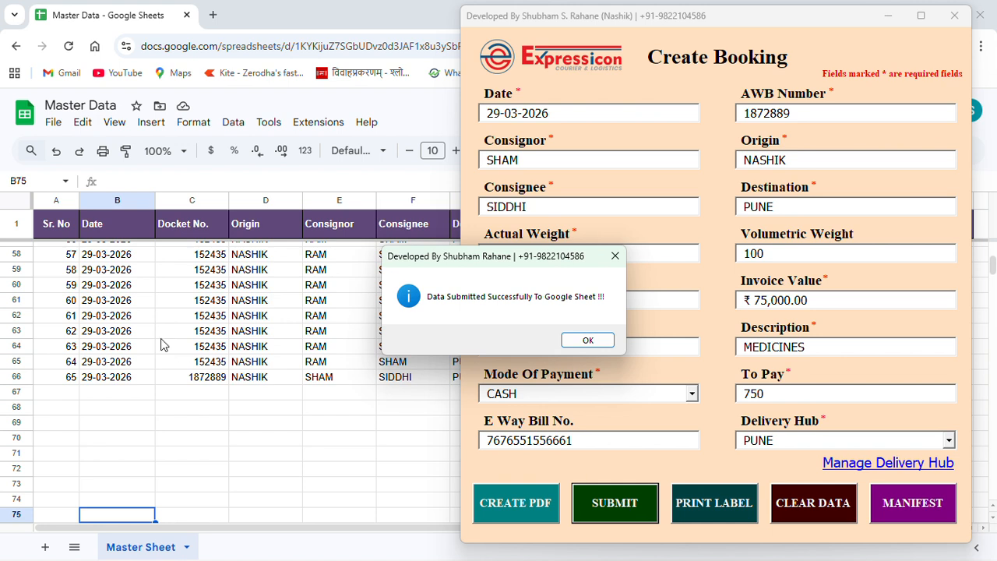
{"action": "left_click", "coordinate": [586, 342]}
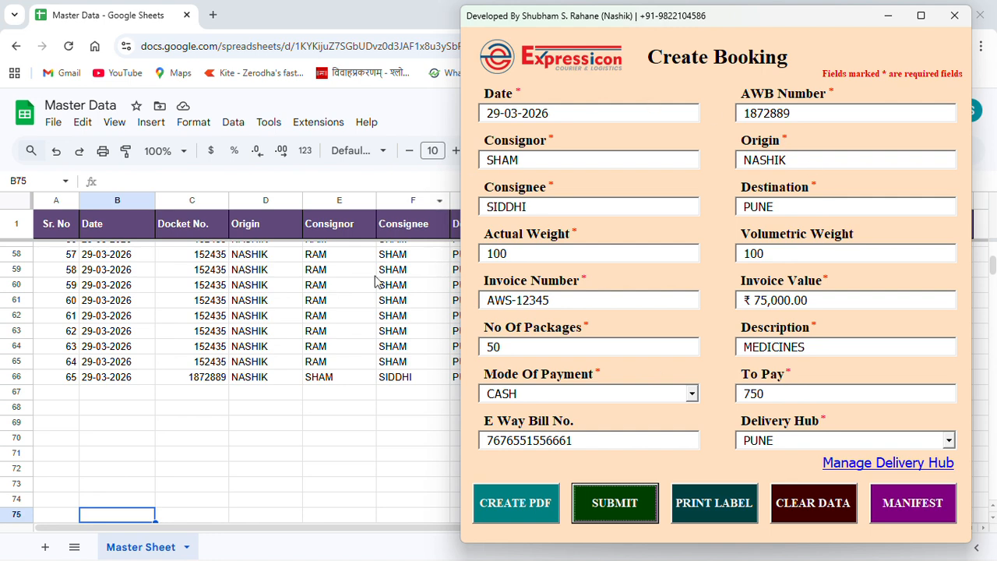
Check the docket, origin and invoice values in row 66, then minimise all windows
{"action": "left_click", "coordinate": [86, 378]}
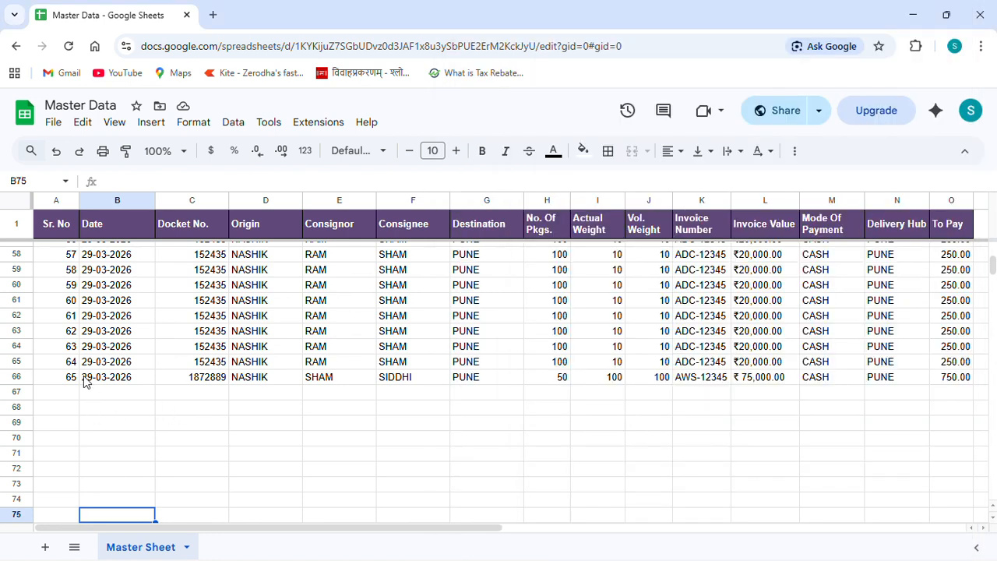
{"action": "key", "text": "Right"}
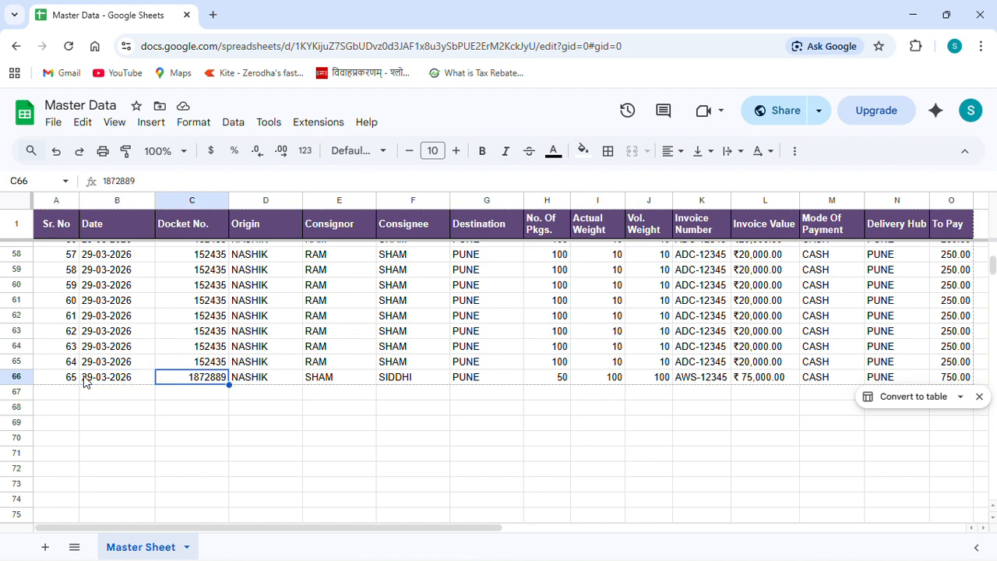
{"action": "key", "text": "Right"}
{"action": "key", "text": "Right"}
{"action": "key", "text": "Right"}
{"action": "key", "text": "Right"}
{"action": "key", "text": "Right"}
{"action": "key", "text": "Right"}
{"action": "key", "text": "Right"}
{"action": "key", "text": "Right"}
{"action": "key", "text": "Right"}
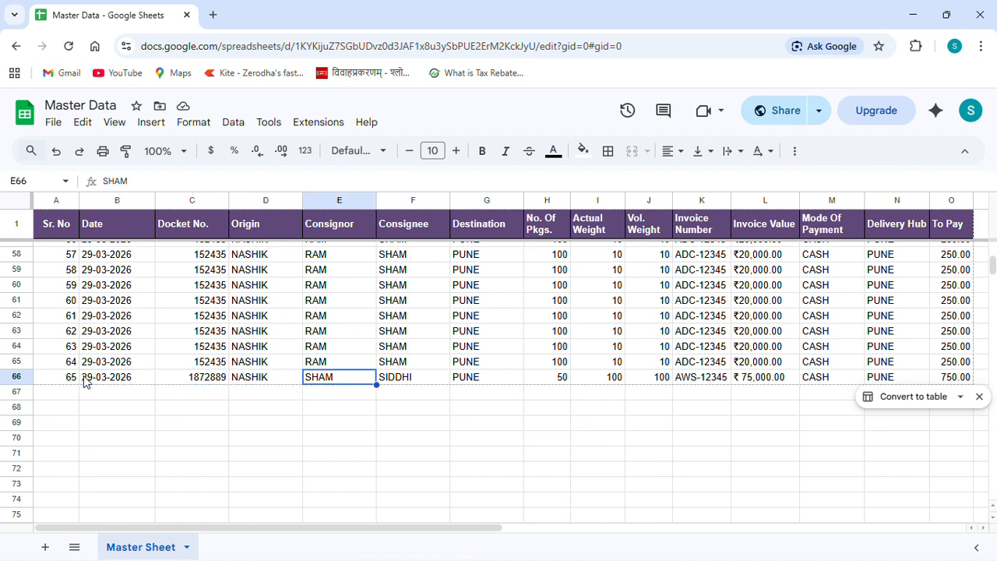
{"action": "key", "text": "Right"}
{"action": "key", "text": "Right"}
{"action": "key", "text": "Right"}
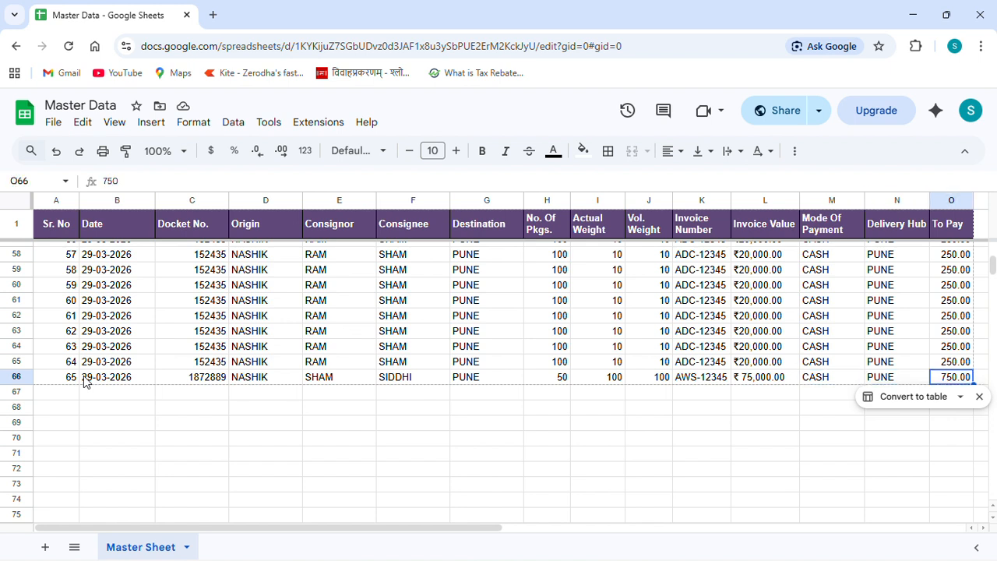
{"action": "key", "text": "Left"}
{"action": "key", "text": "Left"}
{"action": "key", "text": "Left"}
{"action": "key", "text": "Left"}
{"action": "key", "text": "Left"}
{"action": "key", "text": "Left"}
{"action": "key", "text": "Left"}
{"action": "key", "text": "Left"}
{"action": "key", "text": "Left"}
{"action": "key", "text": "Left"}
{"action": "key", "text": "Left"}
{"action": "key", "text": "Left"}
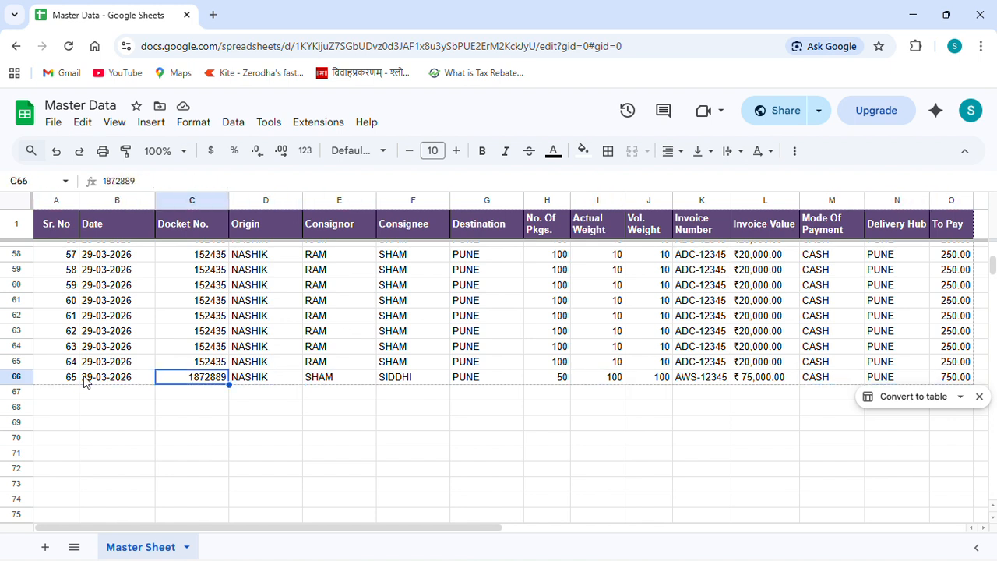
{"action": "key", "text": "Left"}
{"action": "key", "text": "Left"}
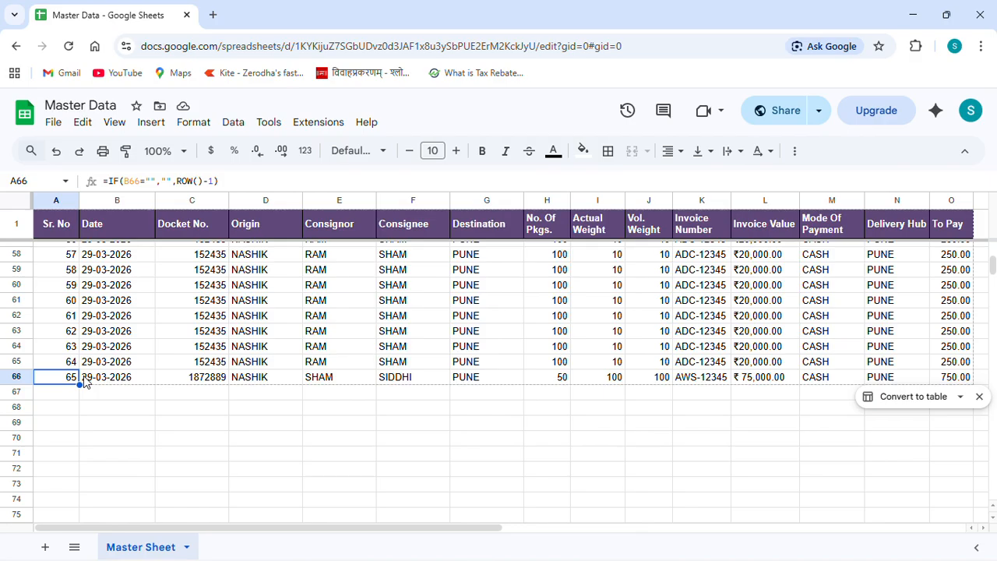
{"action": "key", "text": "super+d"}
{"action": "key", "text": "super+d"}
{"action": "key", "text": "alt+Tab"}
{"action": "key", "text": "super+d"}
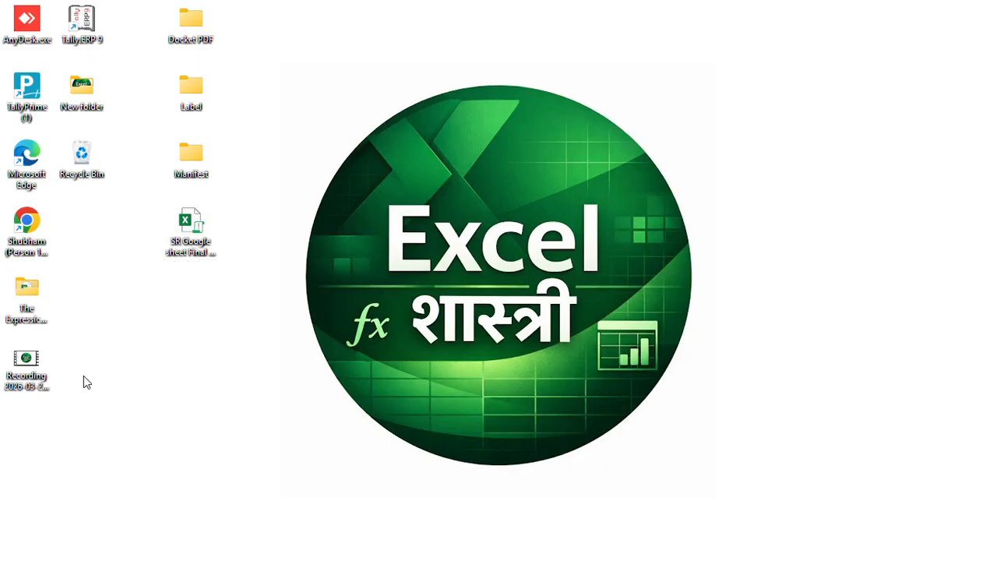
Bring the filled booking form to the screen centre and open the Docket PDF folder
{"action": "key", "text": "alt+Tab"}
{"action": "key", "text": "alt+Tab"}
{"action": "key", "text": "alt+Tab"}
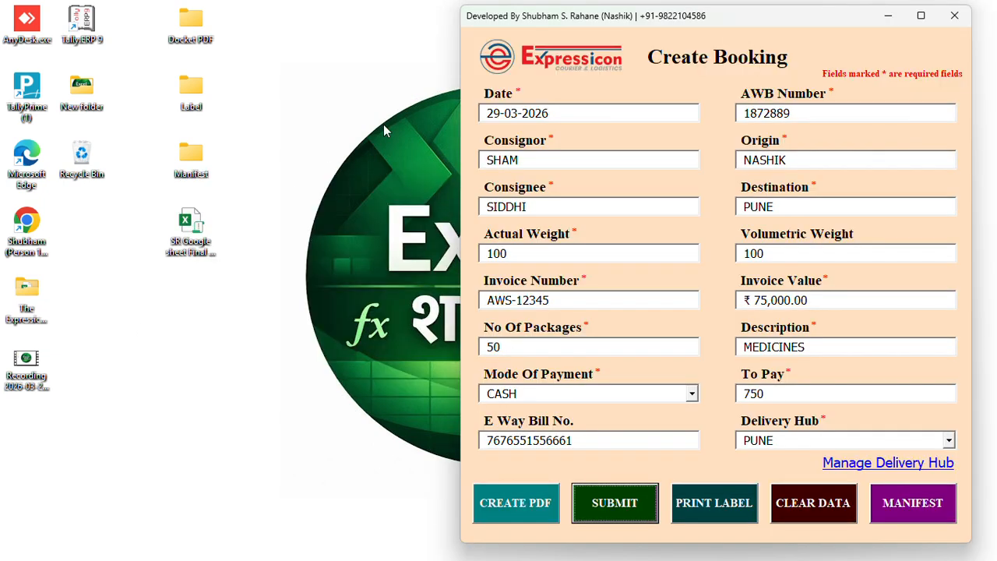
{"action": "left_click_drag", "start_coordinate": [727, 10], "coordinate": [591, 18]}
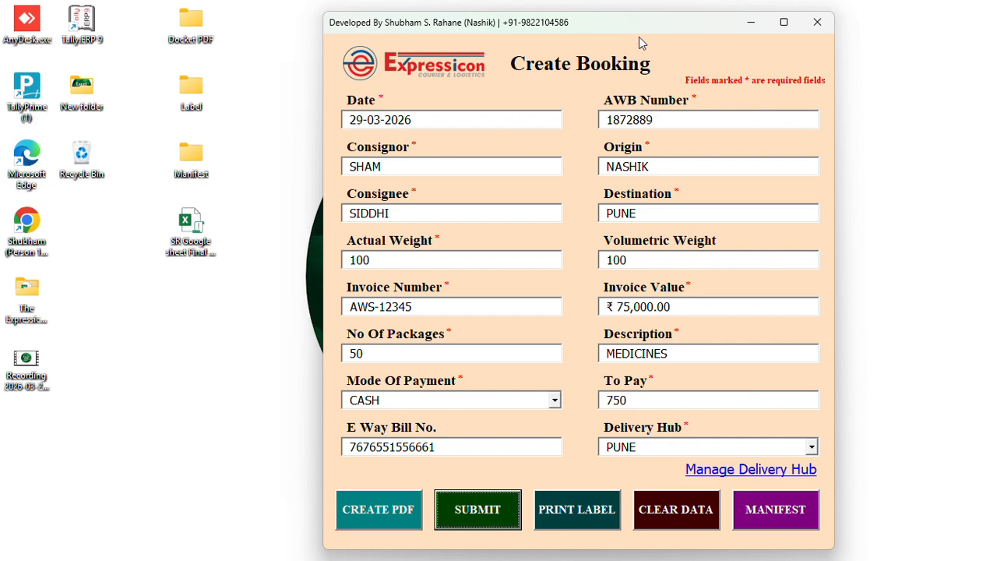
{"action": "left_click_drag", "start_coordinate": [635, 31], "coordinate": [608, 25]}
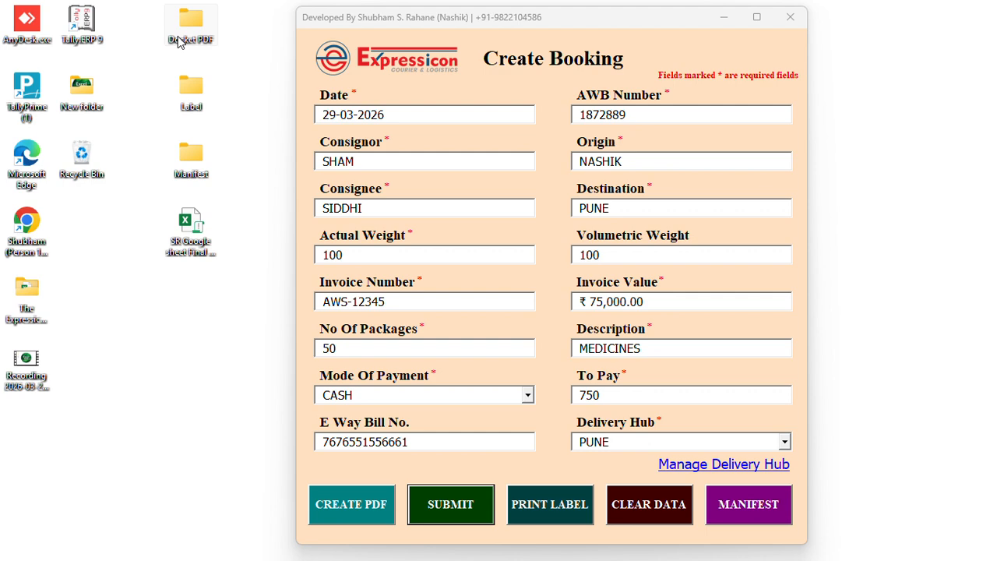
{"action": "double_click", "coordinate": [178, 41]}
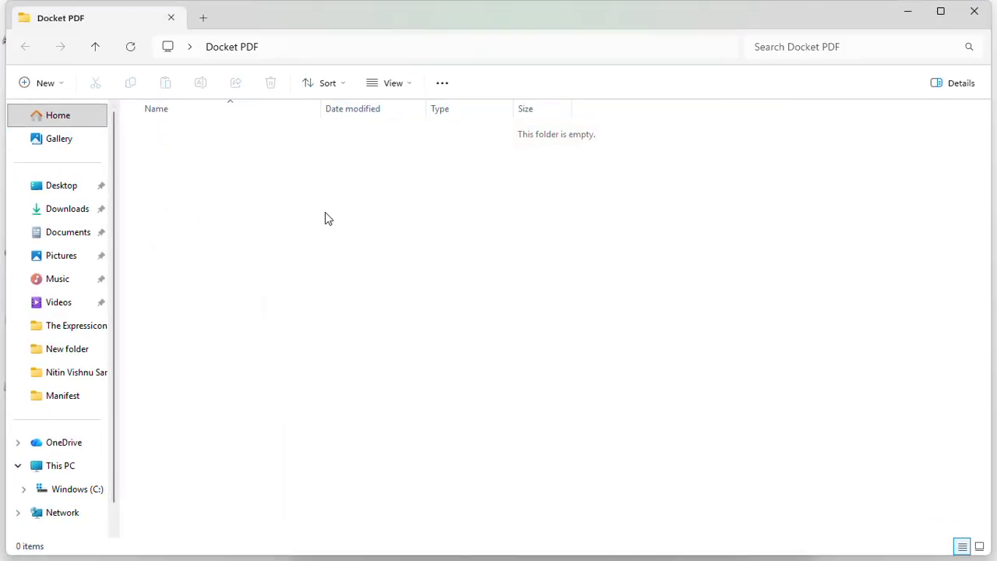
Generate the booking's docket PDF and open 1872889.pdf from the Docket PDF folder
{"action": "key", "text": "alt+Tab"}
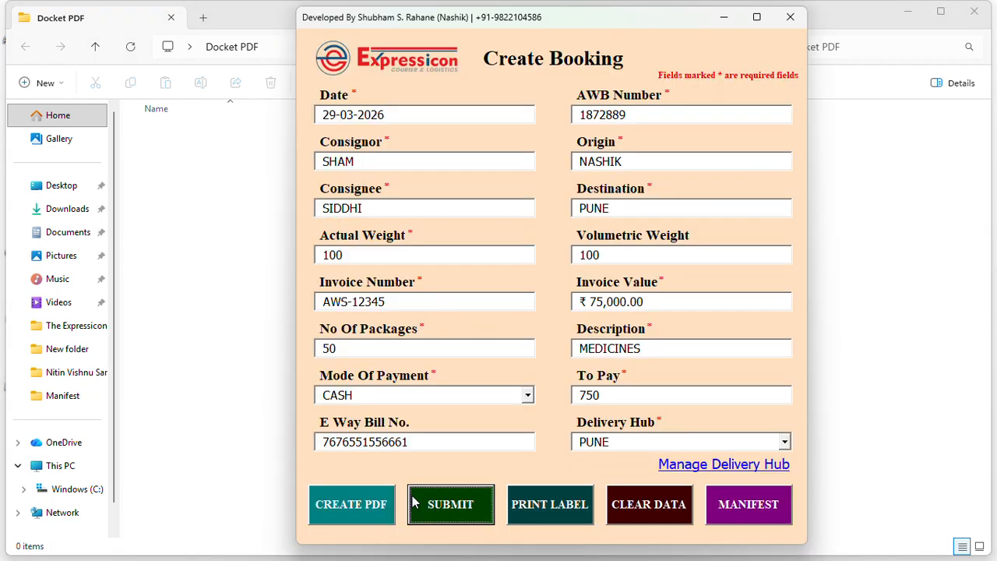
{"action": "left_click", "coordinate": [350, 508]}
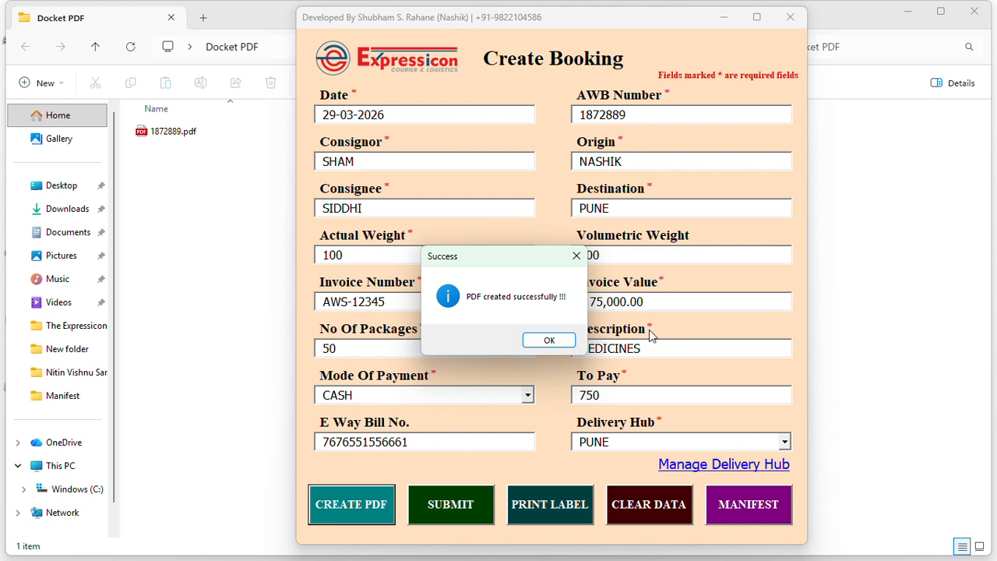
{"action": "left_click", "coordinate": [547, 342]}
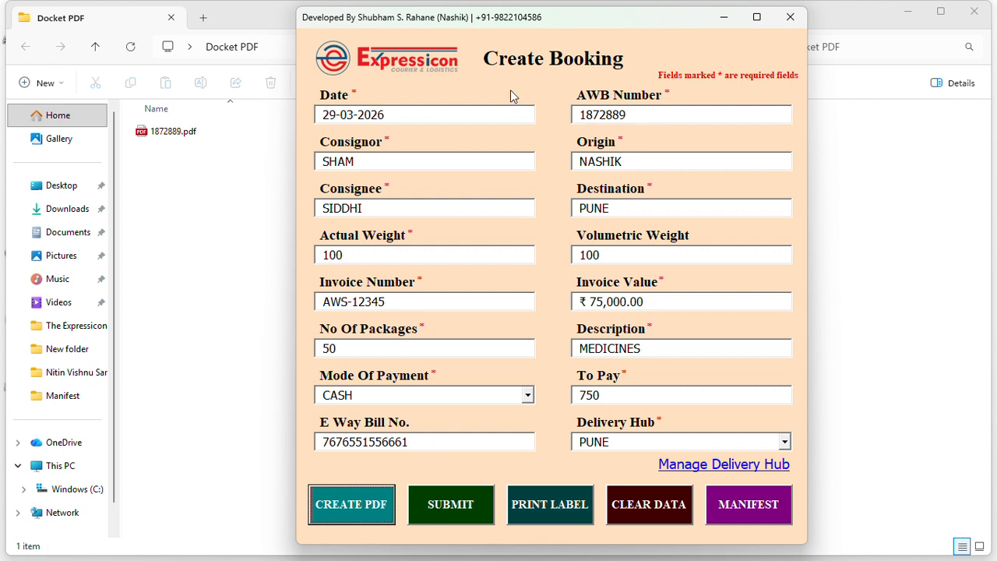
{"action": "left_click", "coordinate": [186, 166]}
{"action": "double_click", "coordinate": [185, 132]}
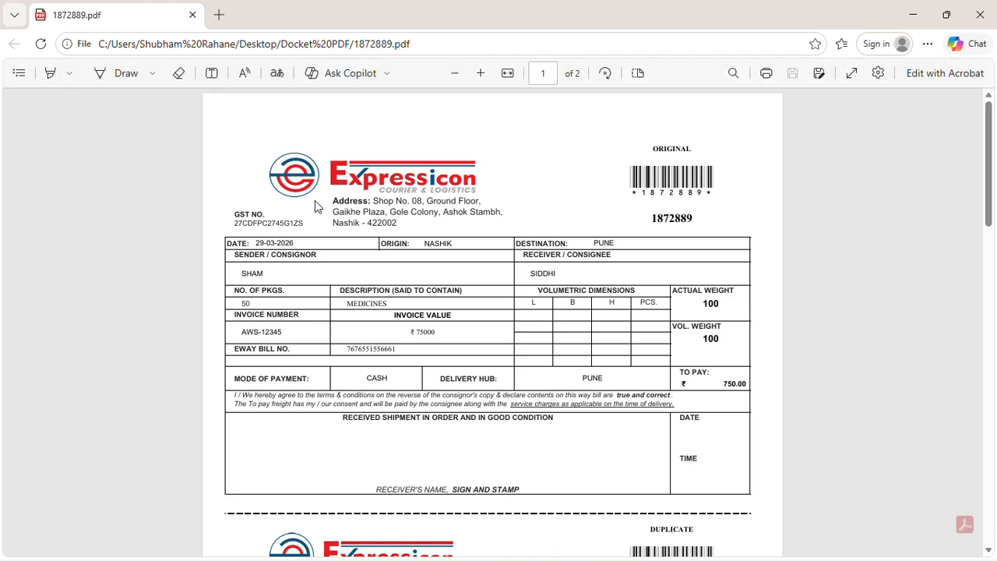
Scroll through the ORIGINAL to QUADRUPLICATE docket copies in Edge, then close the PDF
{"action": "scroll", "coordinate": [315, 200], "scroll_direction": "up", "scroll_amount": 3}
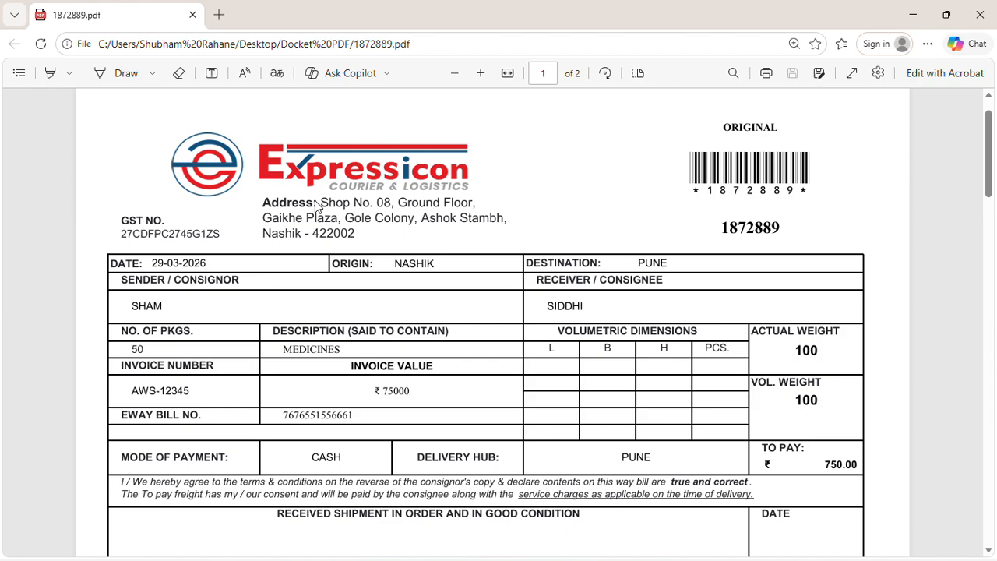
{"action": "scroll", "coordinate": [315, 200], "scroll_direction": "down", "scroll_amount": 1}
{"action": "scroll", "coordinate": [318, 204], "scroll_direction": "down", "scroll_amount": 2}
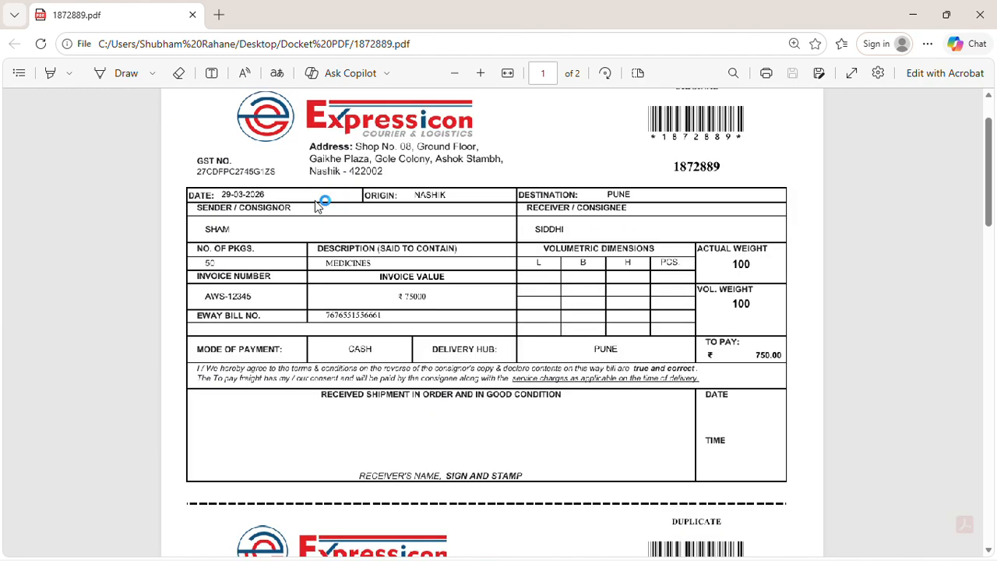
{"action": "scroll", "coordinate": [318, 204], "scroll_direction": "down", "scroll_amount": 3}
{"action": "scroll", "coordinate": [315, 201], "scroll_direction": "down", "scroll_amount": 7}
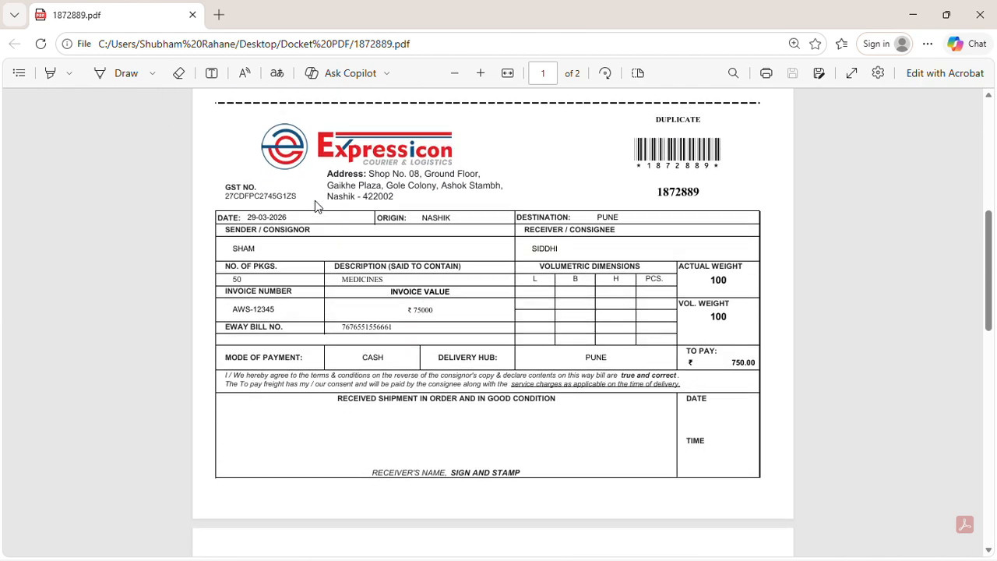
{"action": "scroll", "coordinate": [315, 201], "scroll_direction": "down", "scroll_amount": 5}
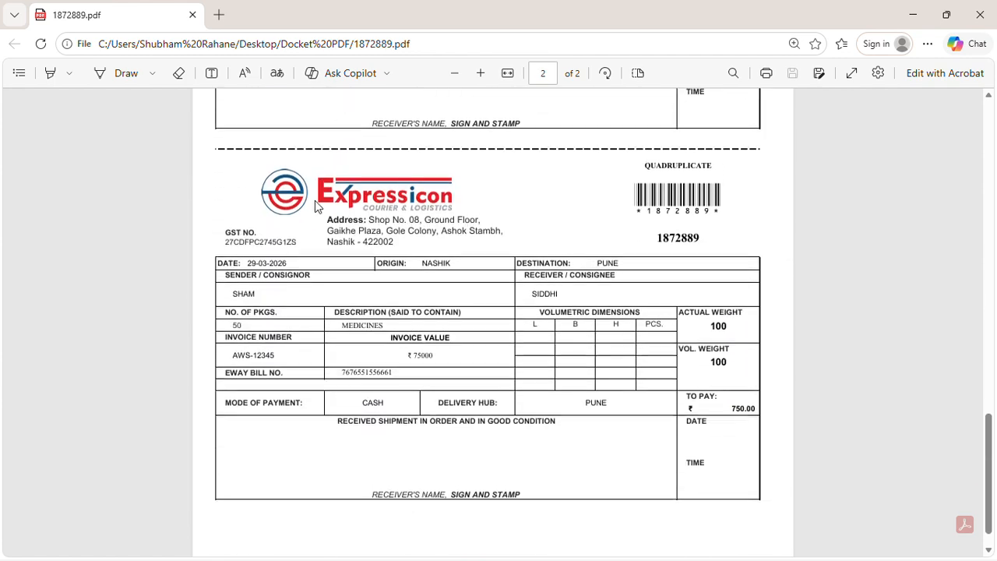
{"action": "scroll", "coordinate": [314, 200], "scroll_direction": "up", "scroll_amount": 1}
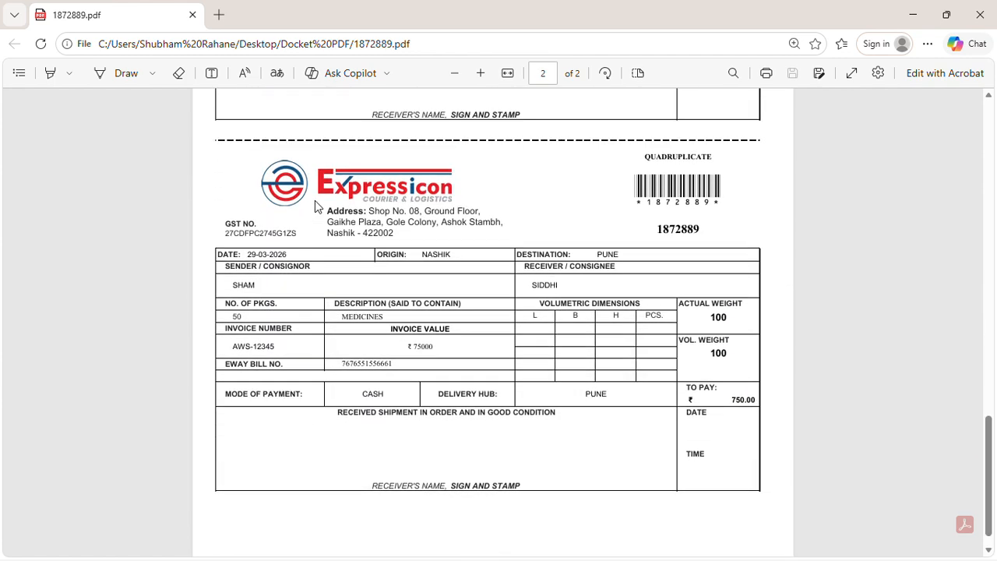
{"action": "scroll", "coordinate": [315, 201], "scroll_direction": "up", "scroll_amount": 9}
{"action": "scroll", "coordinate": [315, 200], "scroll_direction": "up", "scroll_amount": 6}
{"action": "scroll", "coordinate": [314, 201], "scroll_direction": "up", "scroll_amount": 3, "text": "ctrl"}
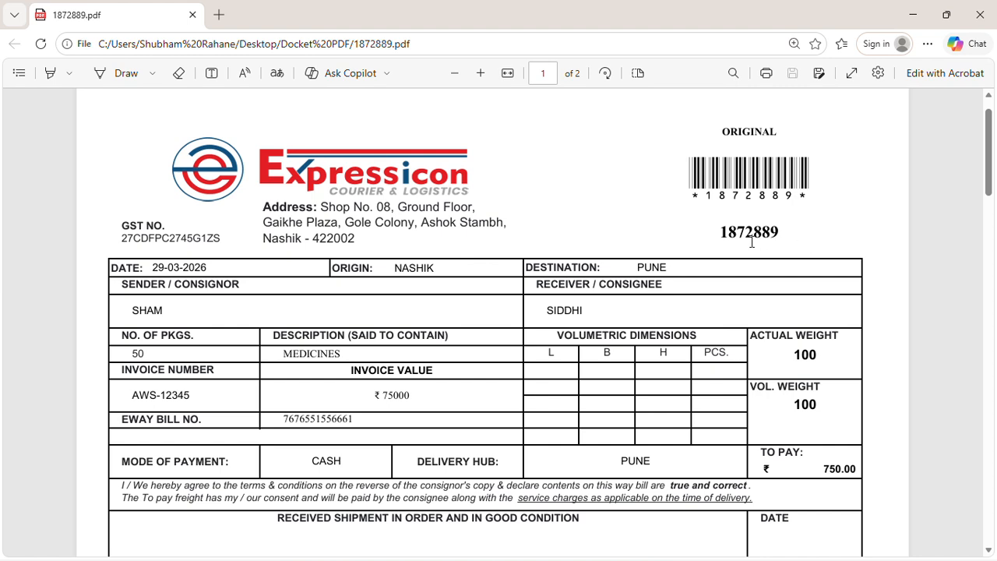
{"action": "scroll", "coordinate": [740, 242], "scroll_direction": "down", "scroll_amount": 1}
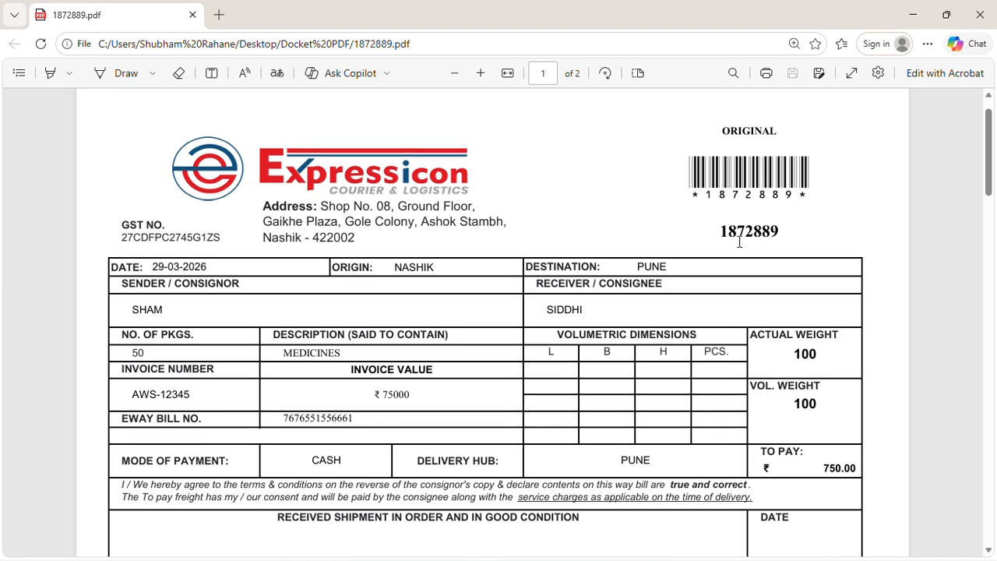
{"action": "scroll", "coordinate": [740, 242], "scroll_direction": "down", "scroll_amount": 3}
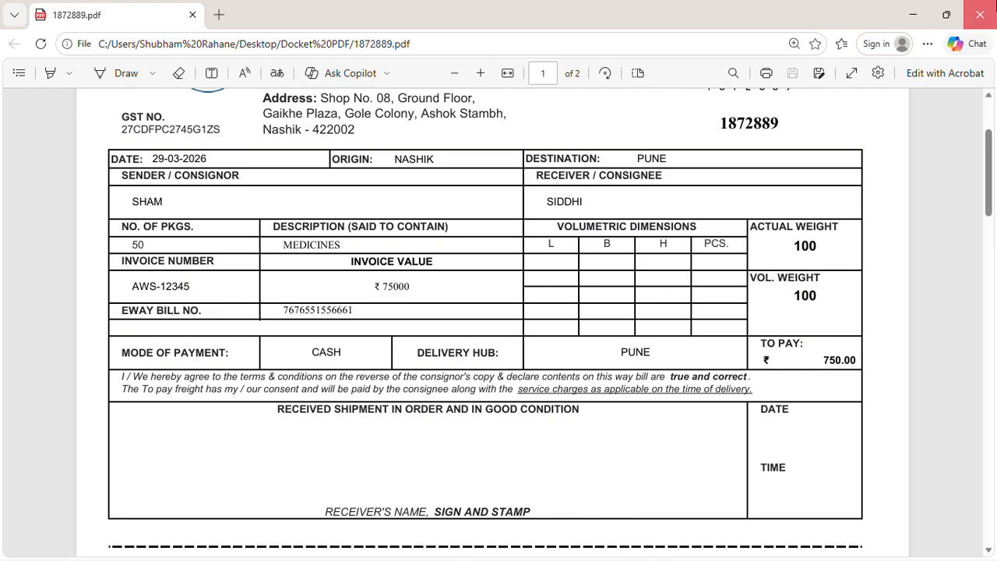
{"action": "left_click", "coordinate": [980, 15]}
Show the desktop and open the Label folder
{"action": "key", "text": "alt+Tab"}
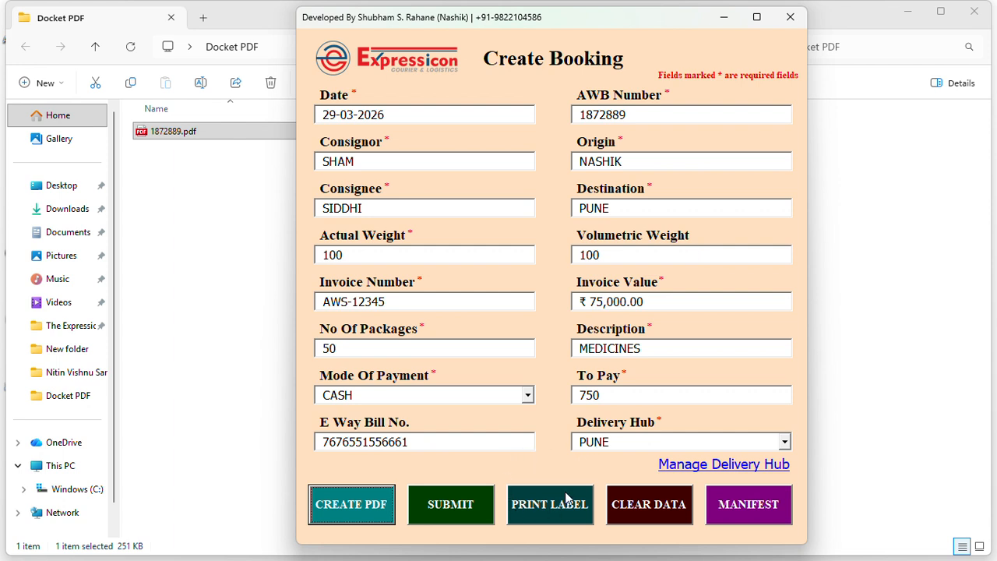
{"action": "key", "text": "super+d"}
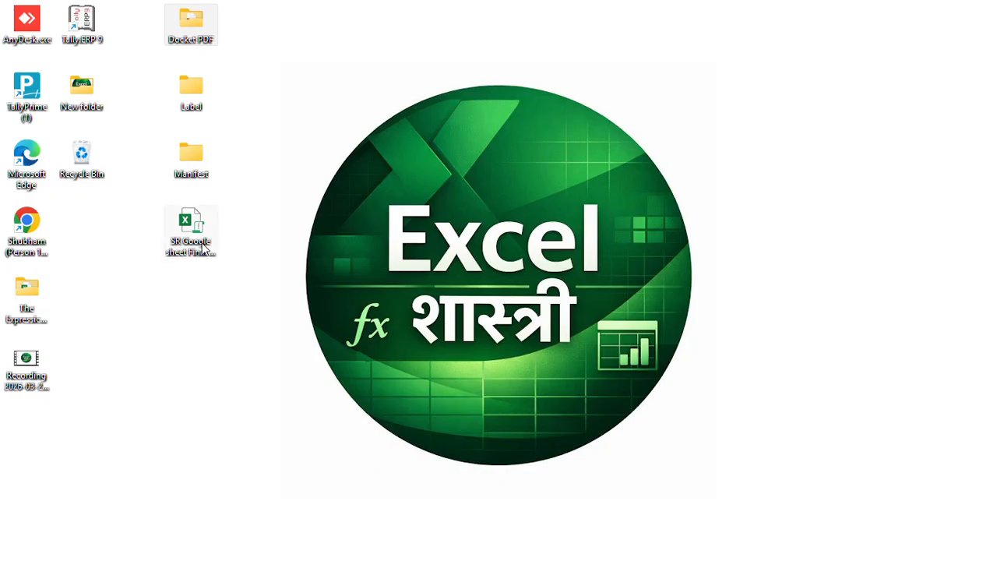
{"action": "double_click", "coordinate": [195, 103]}
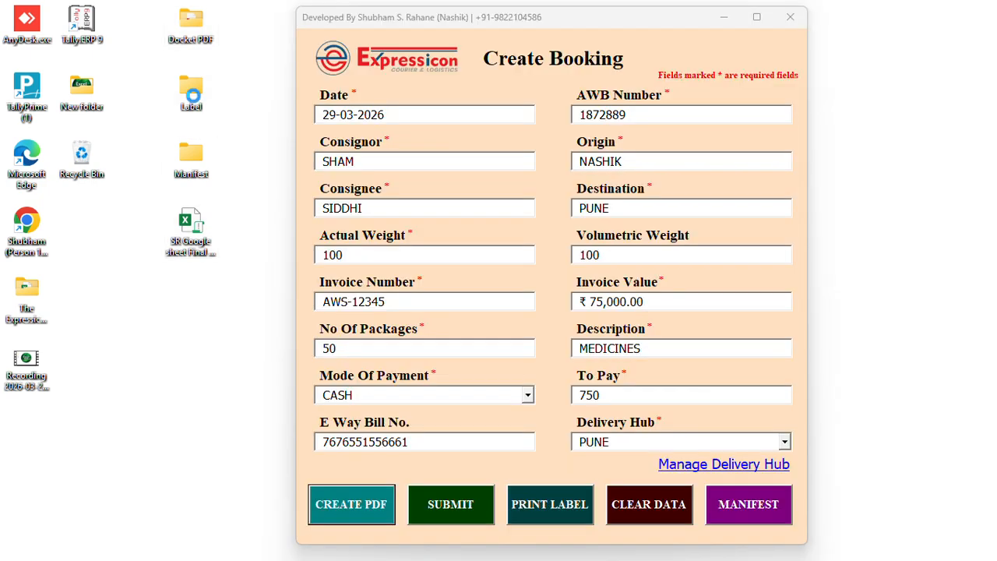
Print the booking's shipping label as Label.pdf in Desktop > Label and open it
{"action": "key", "text": "alt+Tab"}
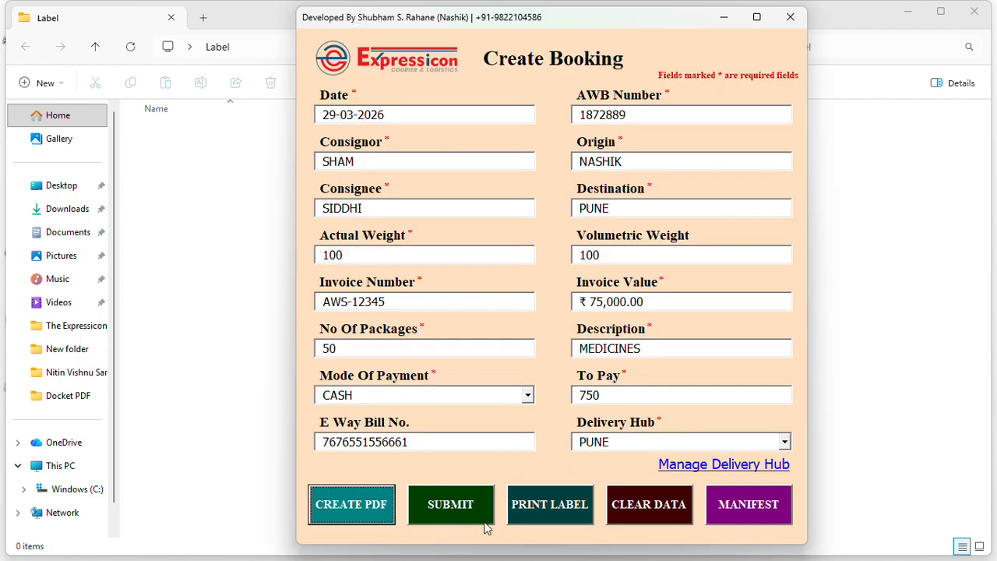
{"action": "left_click", "coordinate": [551, 504]}
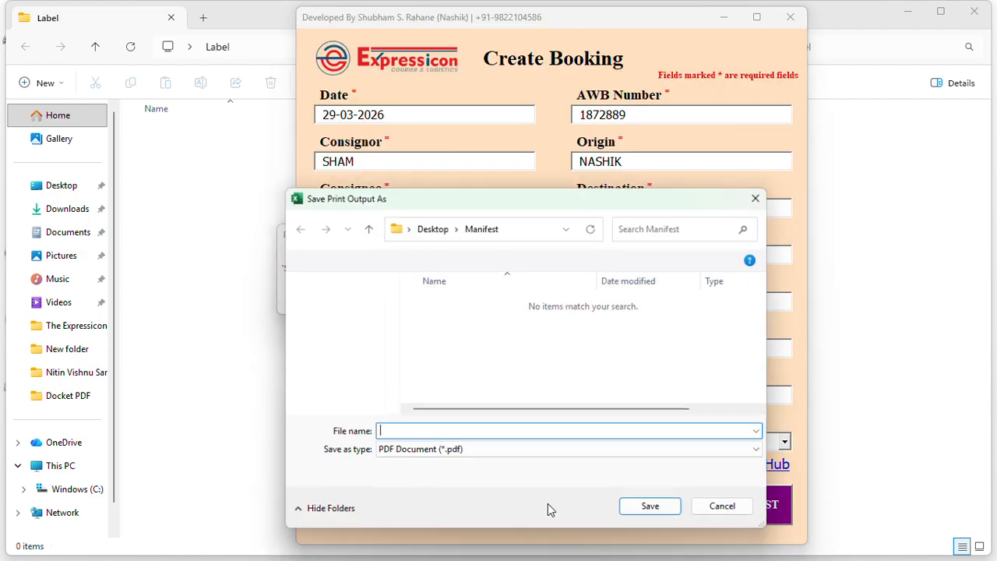
{"action": "left_click", "coordinate": [440, 228]}
{"action": "double_click", "coordinate": [440, 320]}
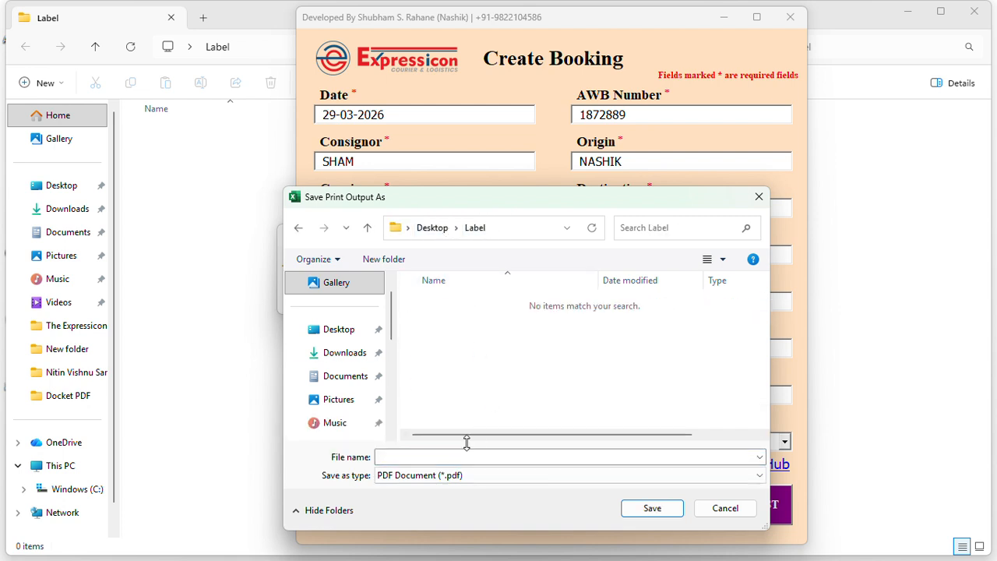
{"action": "left_click", "coordinate": [452, 456]}
{"action": "type", "text": "Label"}
{"action": "key", "text": "Return"}
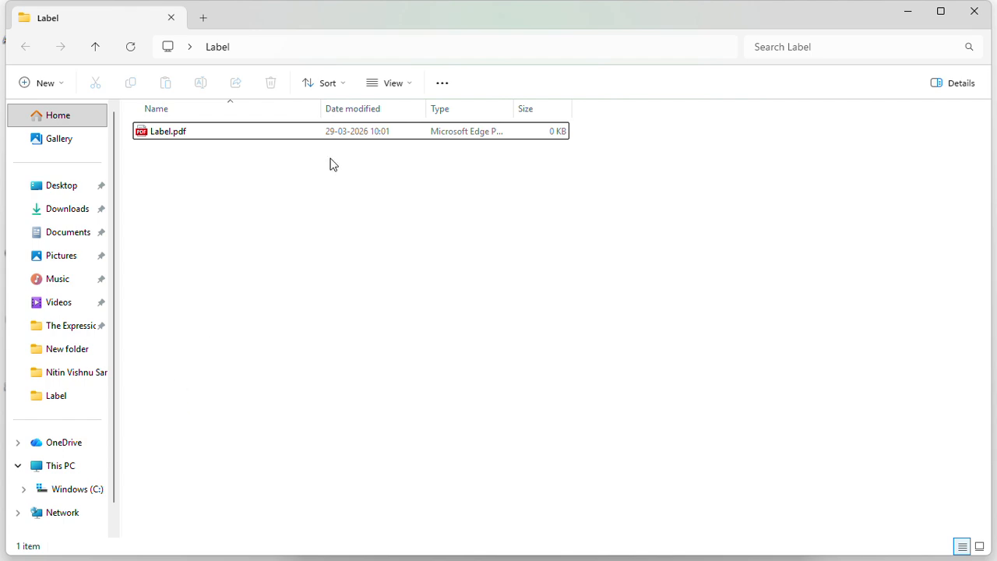
{"action": "double_click", "coordinate": [160, 128]}
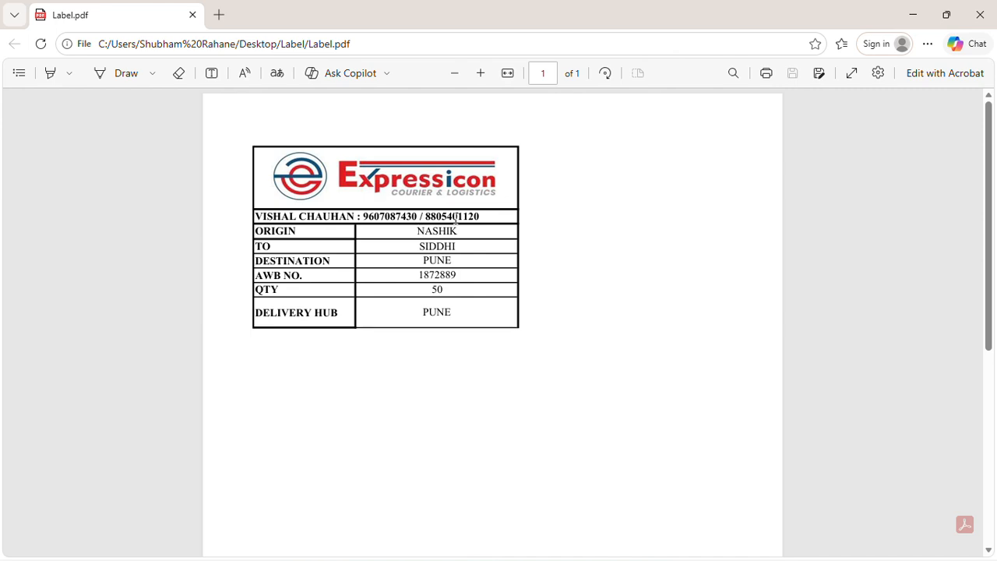
Close the label PDF and clear the Create Booking form, keeping only date 29-03-2026
{"action": "left_click", "coordinate": [978, 19]}
{"action": "key", "text": "alt+Tab"}
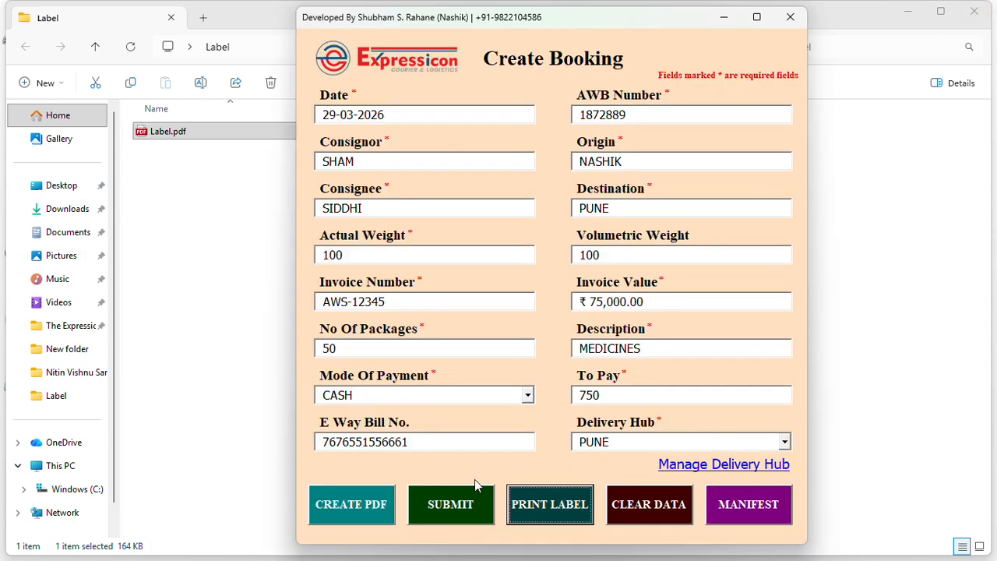
{"action": "left_click", "coordinate": [661, 514]}
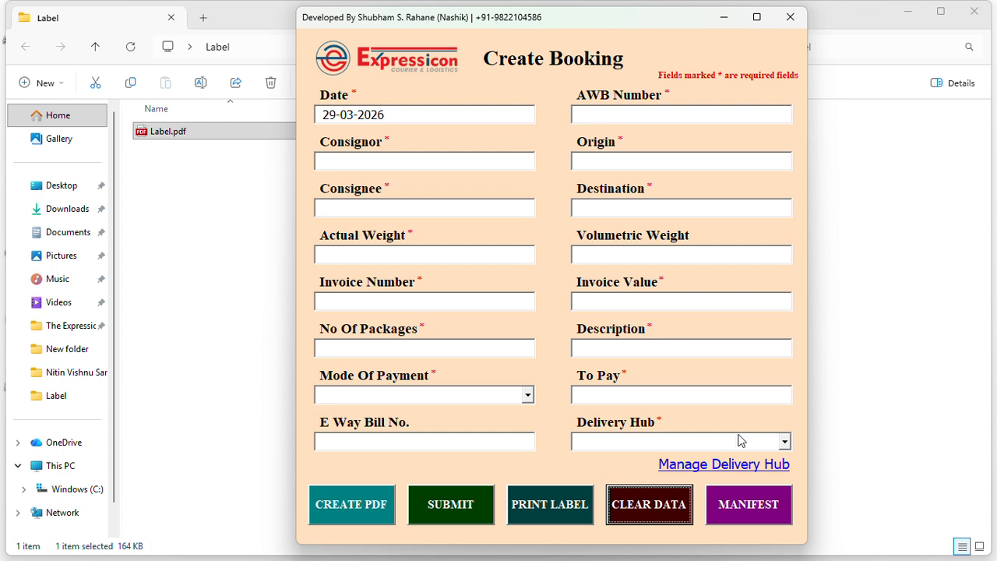
{"action": "left_click", "coordinate": [783, 441]}
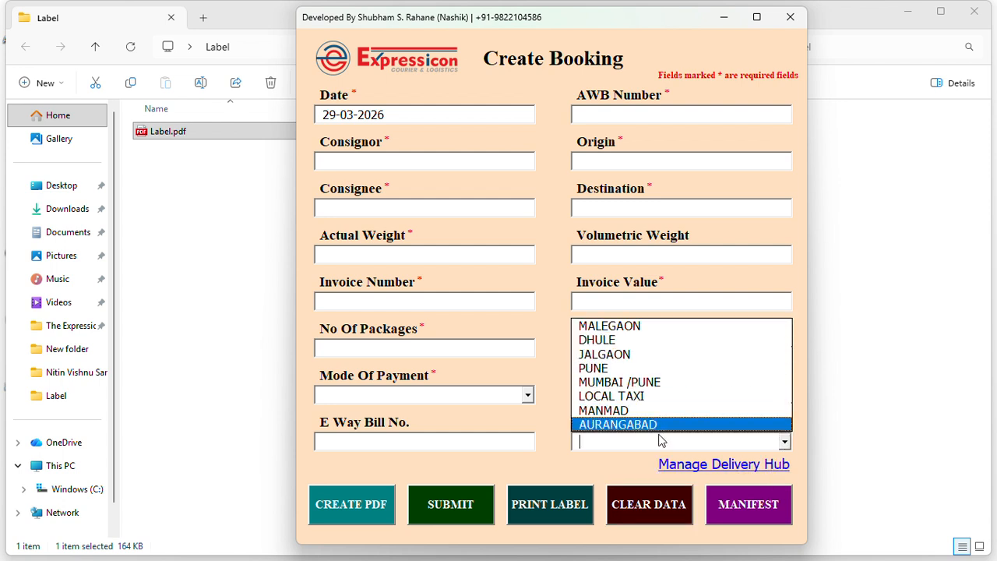
{"action": "left_click", "coordinate": [621, 460]}
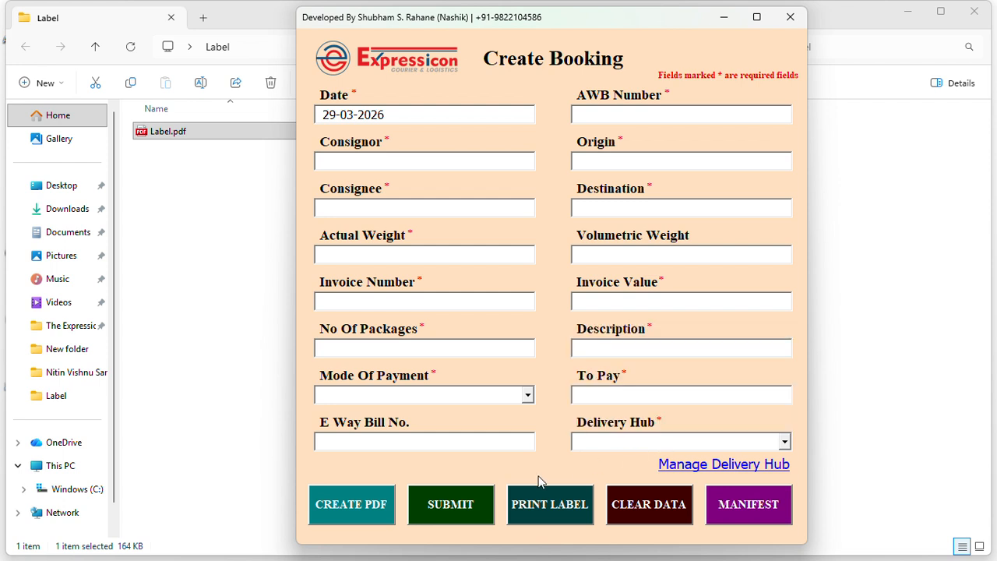
Check the Add Hub and Delete Hub forms, then return to Create Booking
{"action": "left_click", "coordinate": [738, 468]}
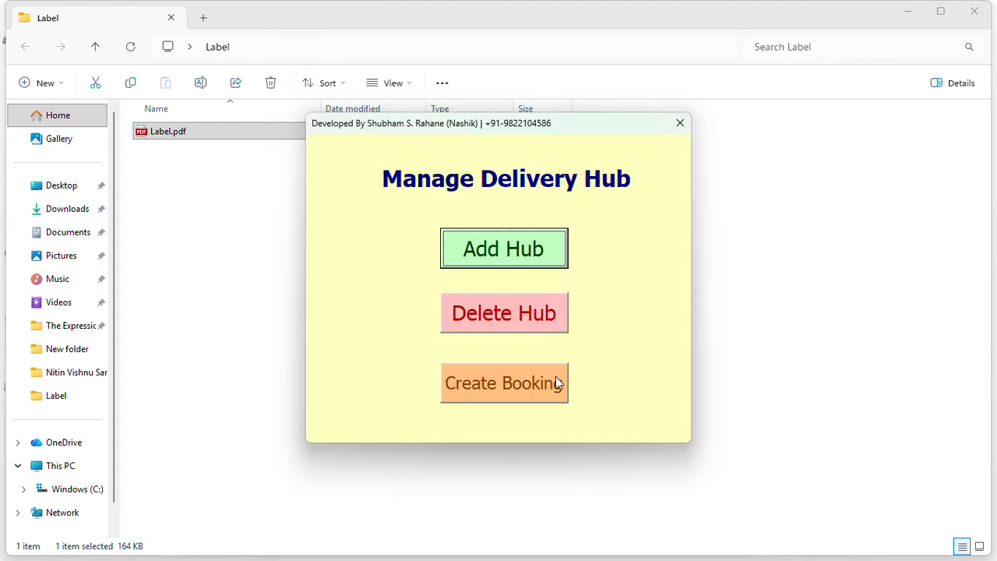
{"action": "left_click", "coordinate": [535, 249]}
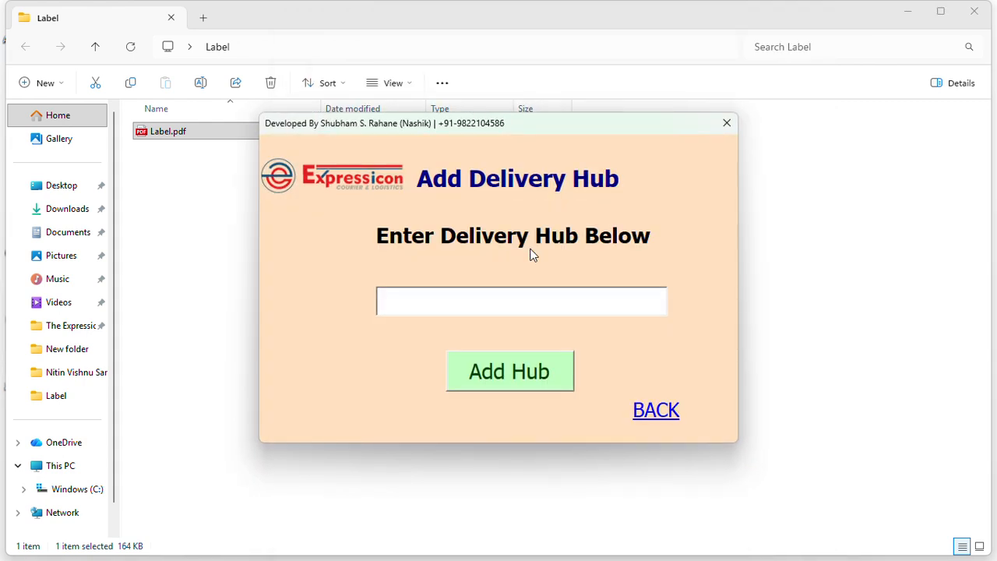
{"action": "left_click", "coordinate": [672, 411]}
{"action": "left_click", "coordinate": [530, 316]}
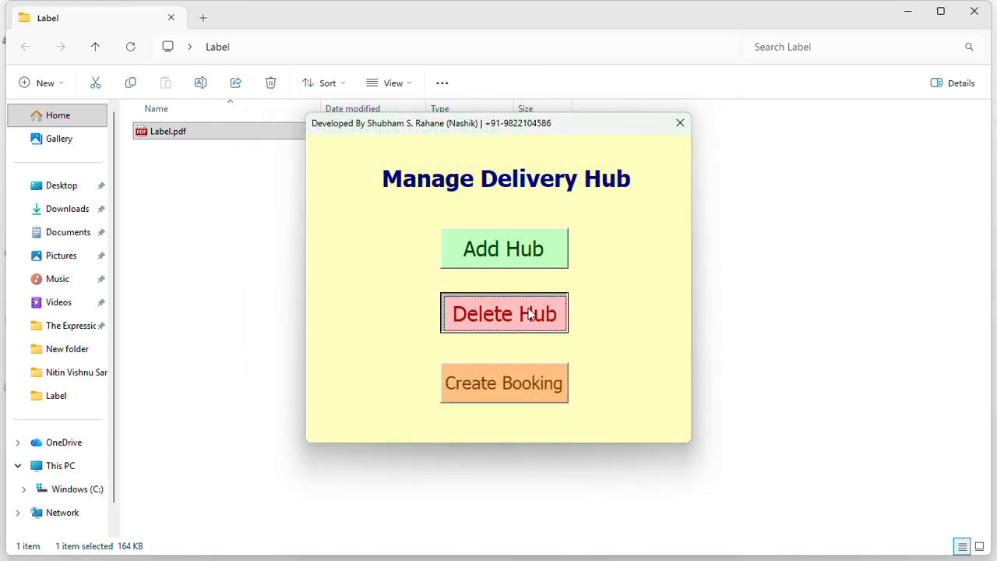
{"action": "left_click", "coordinate": [496, 298]}
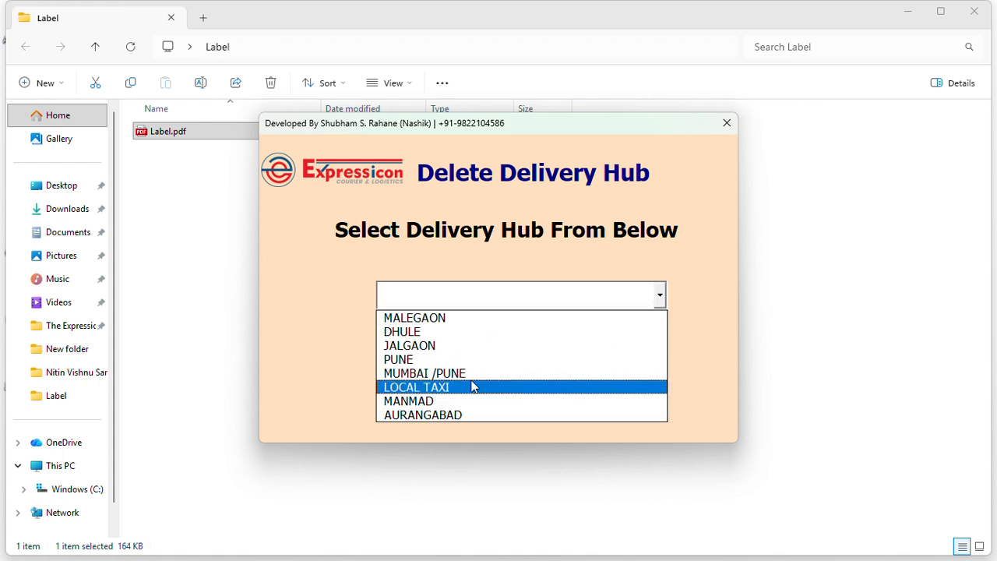
{"action": "left_click", "coordinate": [349, 368]}
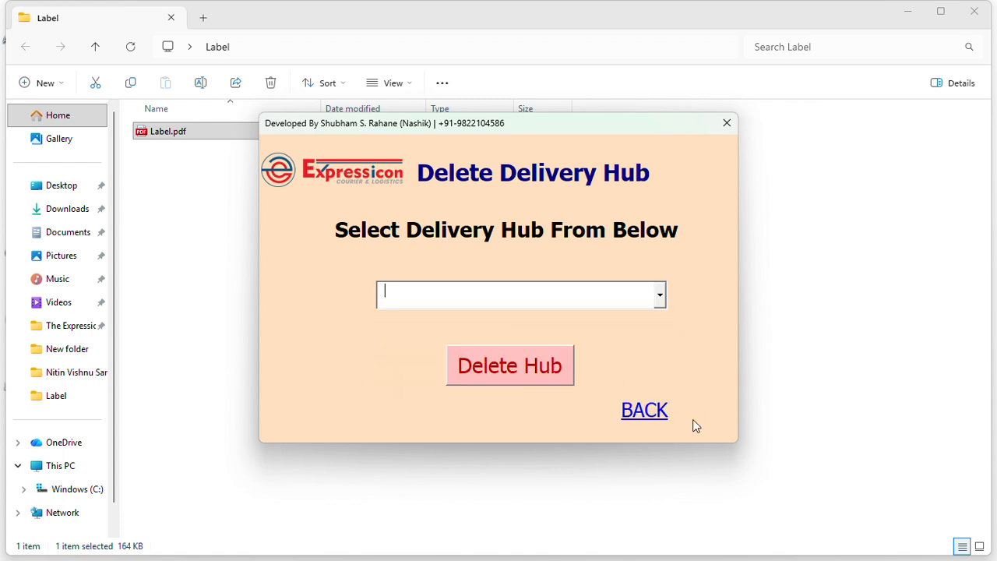
{"action": "left_click", "coordinate": [644, 404]}
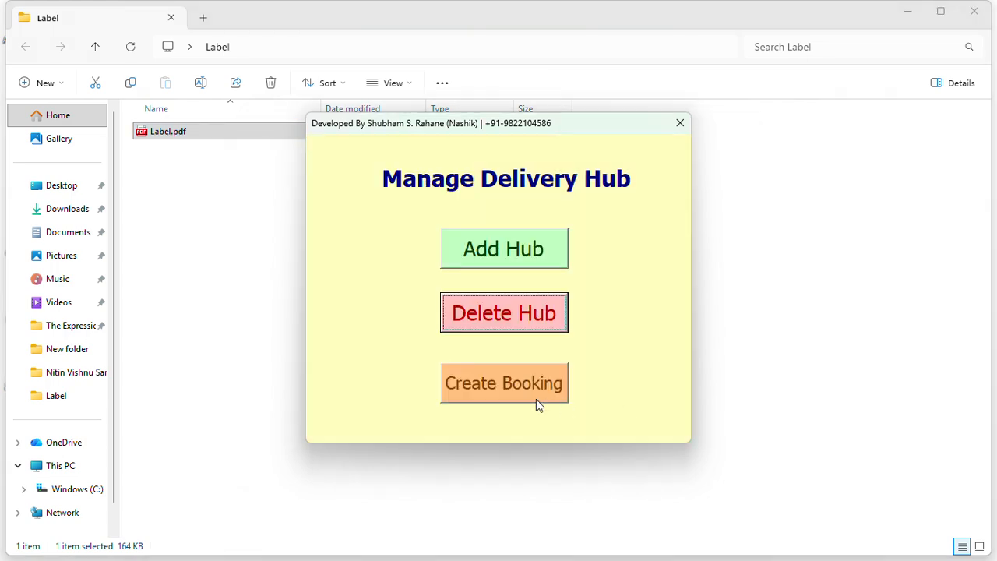
{"action": "left_click", "coordinate": [499, 393]}
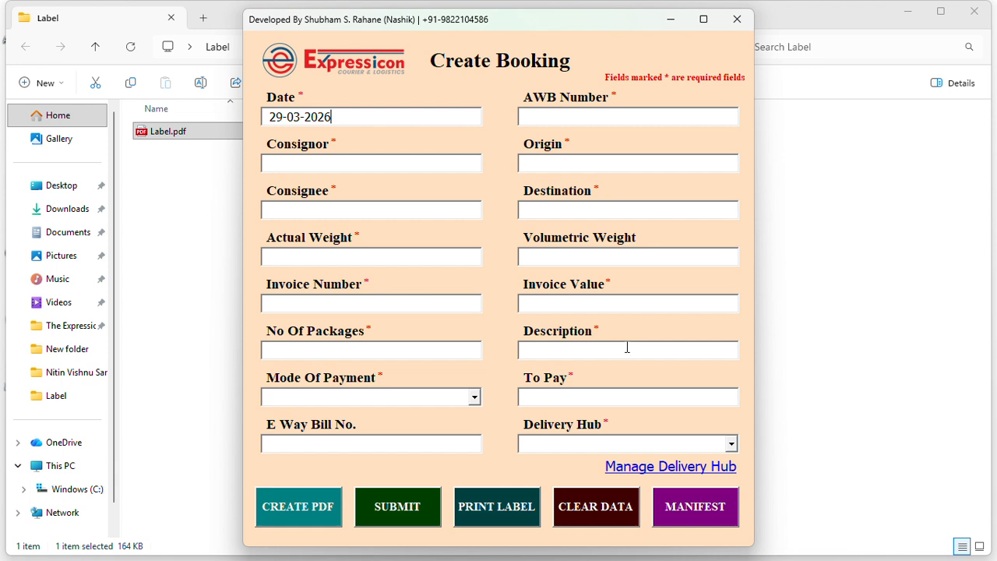
Open the all-bookings manifest and review it: 5250 packages, 6550 Kgs, Rs. 72,450.00
{"action": "left_click", "coordinate": [708, 512]}
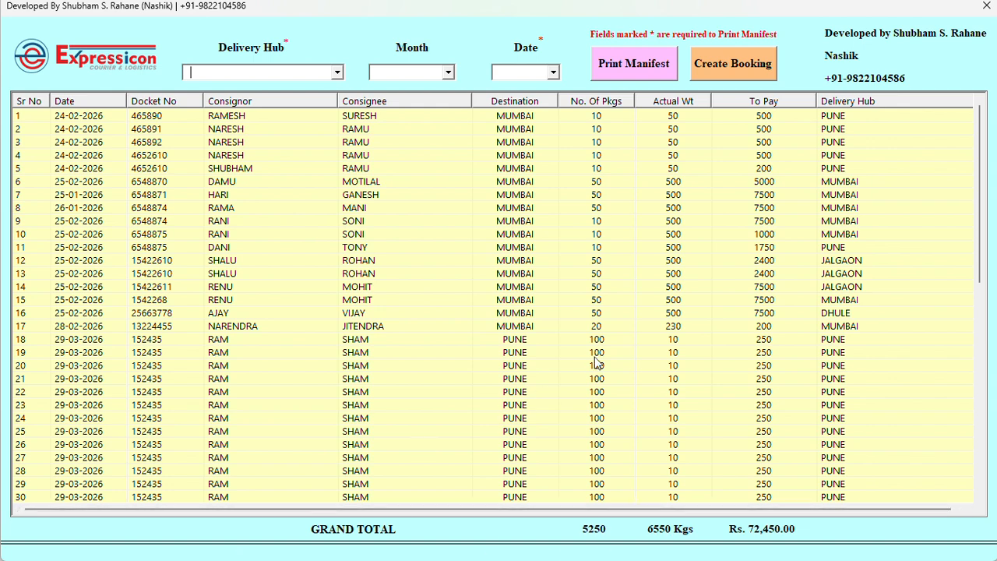
{"action": "scroll", "coordinate": [597, 362], "scroll_direction": "down", "scroll_amount": 5}
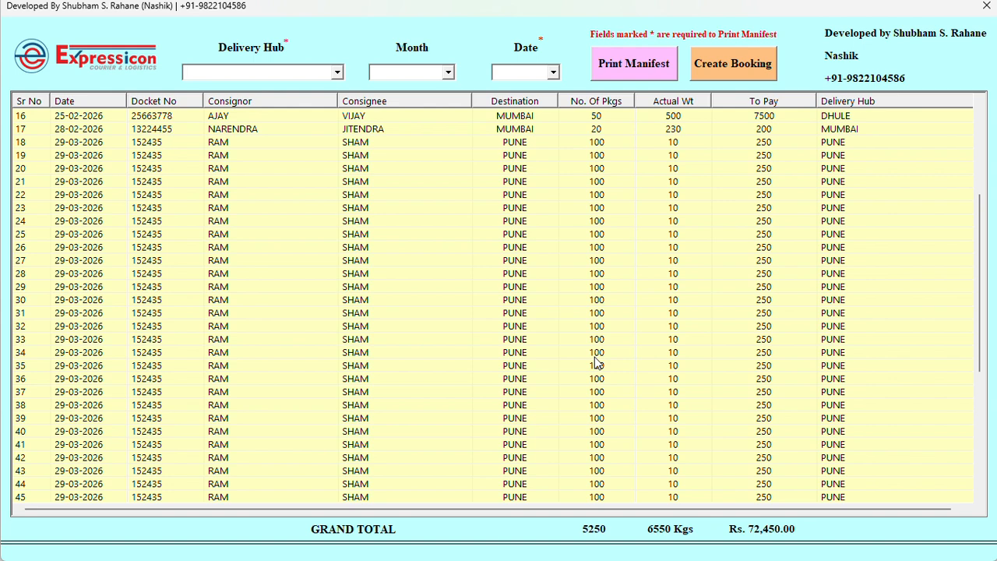
{"action": "scroll", "coordinate": [597, 363], "scroll_direction": "down", "scroll_amount": 6}
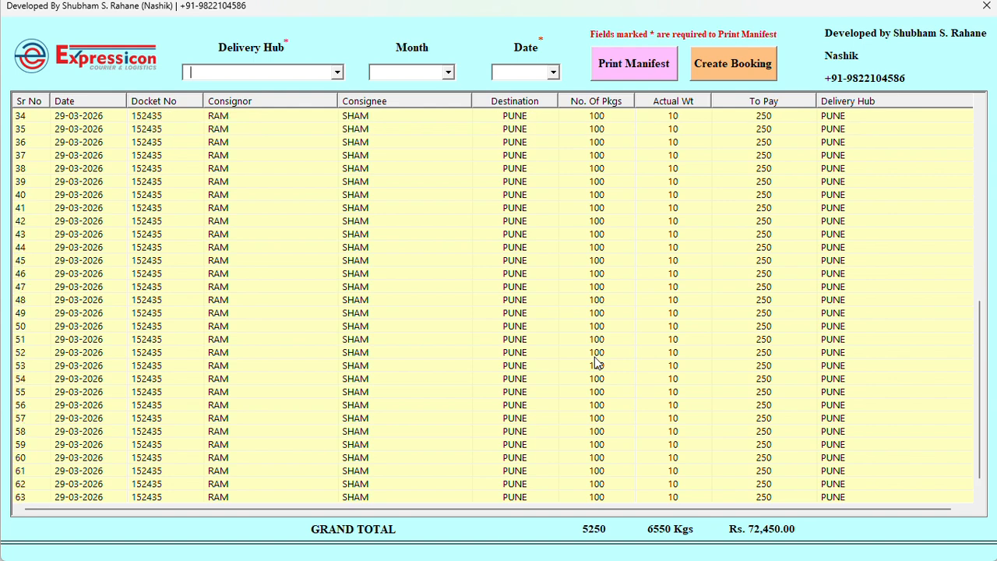
{"action": "scroll", "coordinate": [282, 187], "scroll_direction": "down", "scroll_amount": 1}
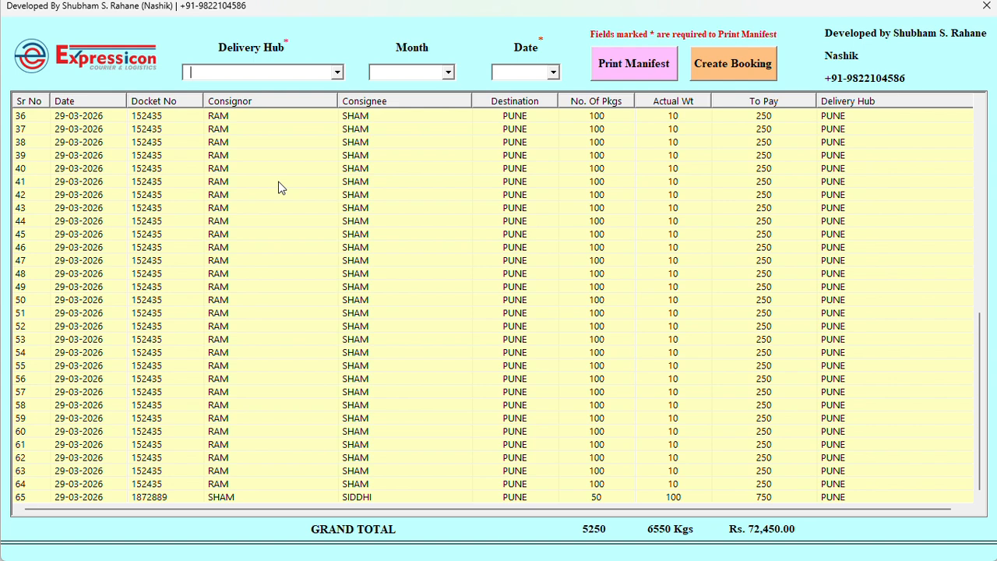
{"action": "scroll", "coordinate": [282, 187], "scroll_direction": "up", "scroll_amount": 12}
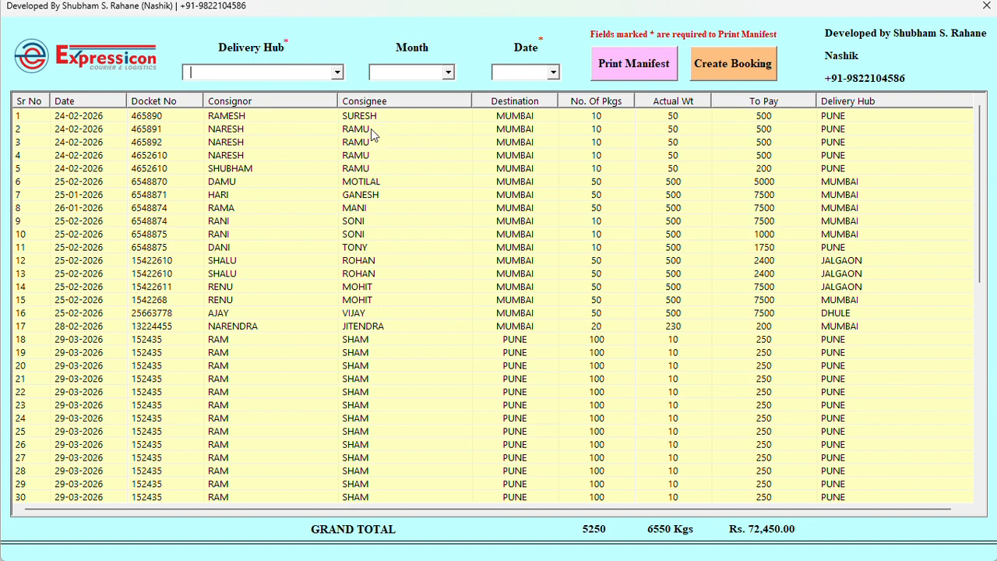
Try the PUNE, JALGAON and DHULE hub filters, settling on MUMBAI
{"action": "key", "text": "alt+Down"}
{"action": "key", "text": "Down"}
{"action": "key", "text": "Down"}
{"action": "key", "text": "Down"}
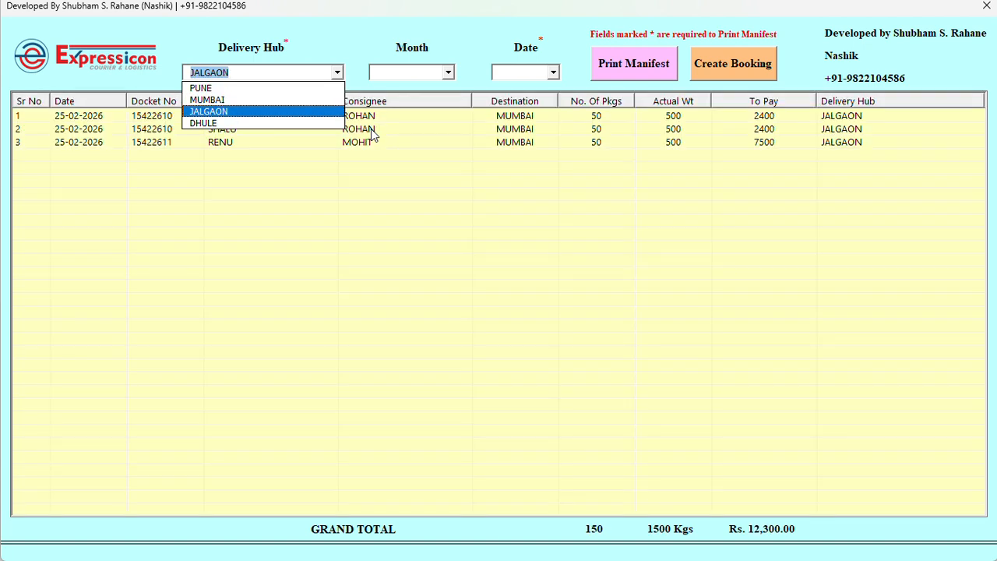
{"action": "key", "text": "Down"}
{"action": "key", "text": "Up"}
{"action": "key", "text": "Up"}
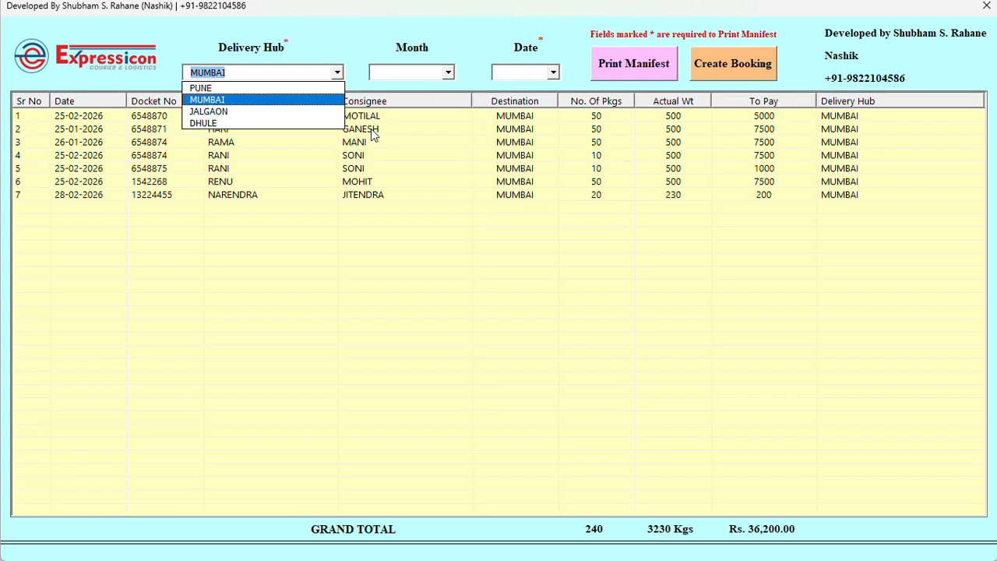
{"action": "key", "text": "Up"}
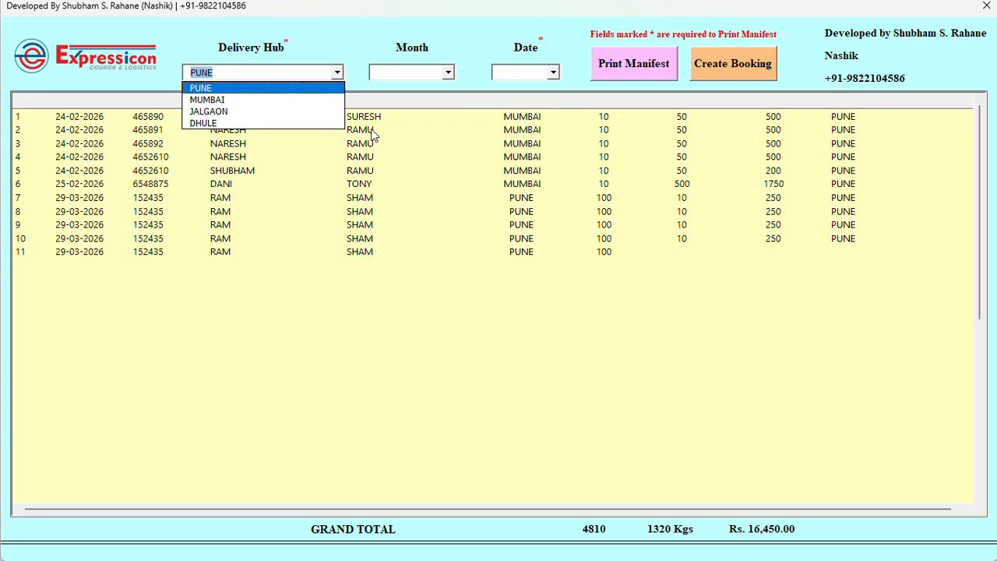
{"action": "key", "text": "Down"}
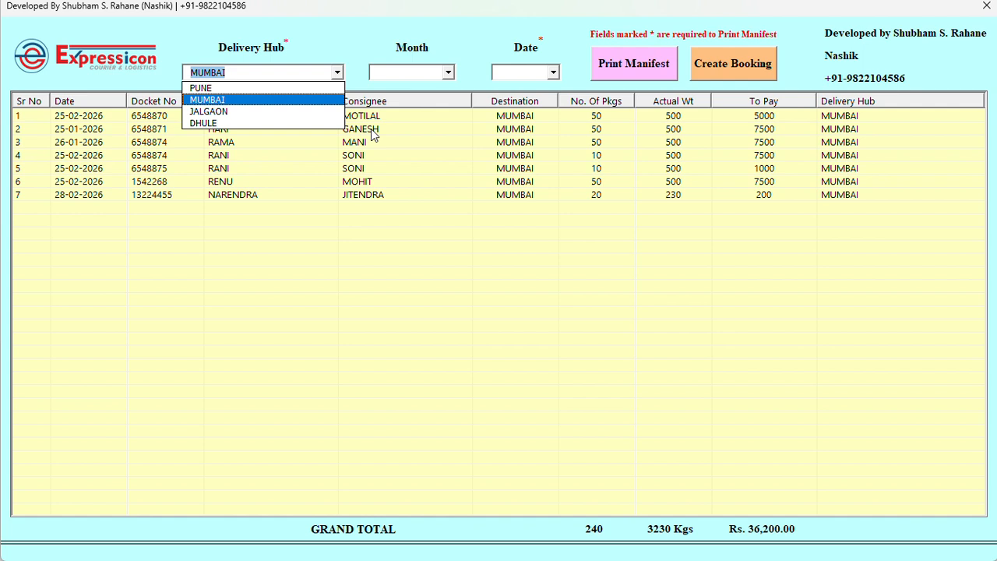
{"action": "left_click", "coordinate": [512, 109]}
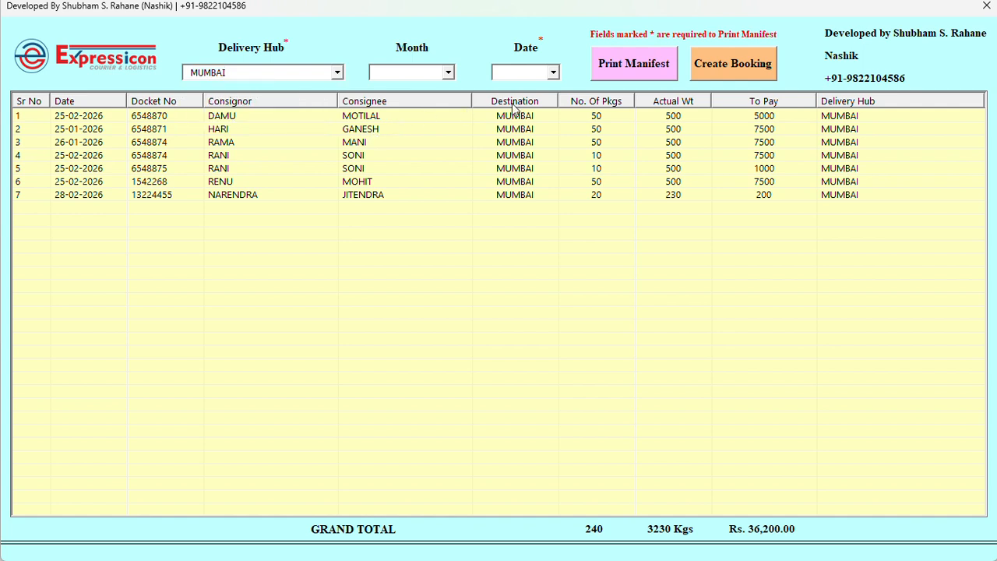
Filter the MUMBAI manifest to February: 5 bookings totalling Rs. 21,200.00
{"action": "left_click", "coordinate": [448, 73]}
{"action": "key", "text": "Down"}
{"action": "key", "text": "Down"}
{"action": "key", "text": "Down"}
{"action": "key", "text": "Up"}
{"action": "key", "text": "Up"}
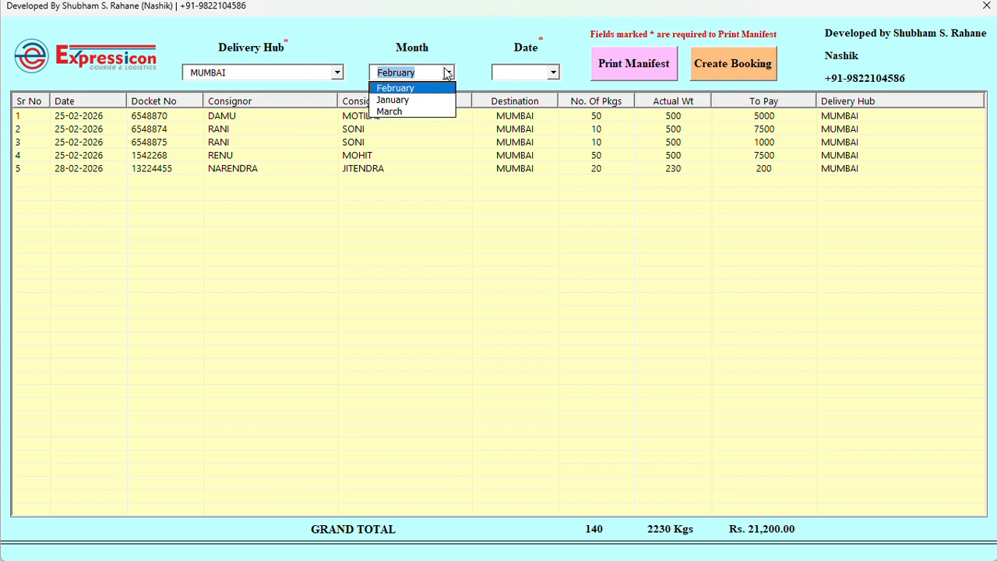
Browse the Date filter between 25-02-2026 and 28-02-2026
{"action": "key", "text": "Tab"}
{"action": "key", "text": "alt+Down"}
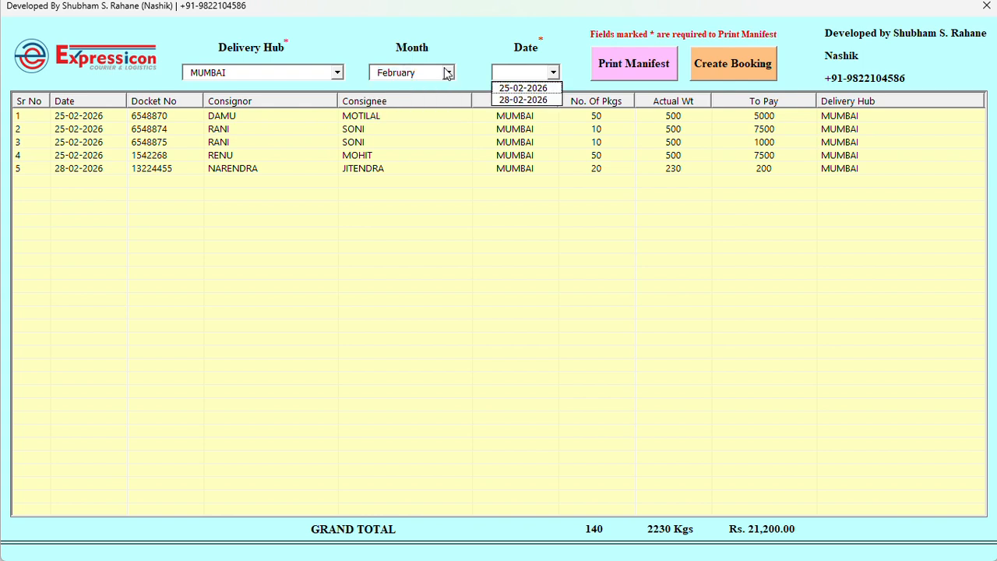
{"action": "key", "text": "Down"}
{"action": "key", "text": "Down"}
{"action": "key", "text": "Up"}
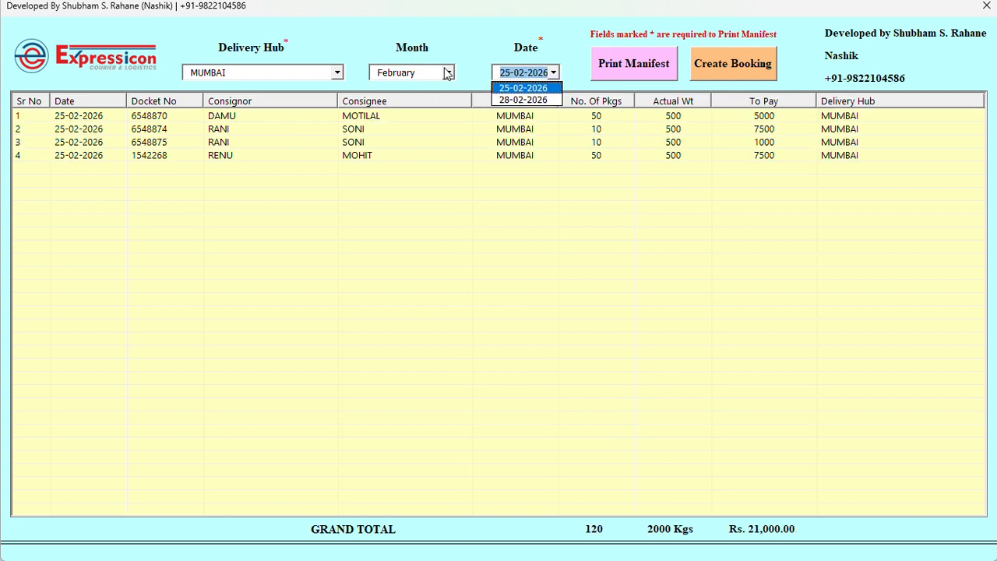
{"action": "key", "text": "Down"}
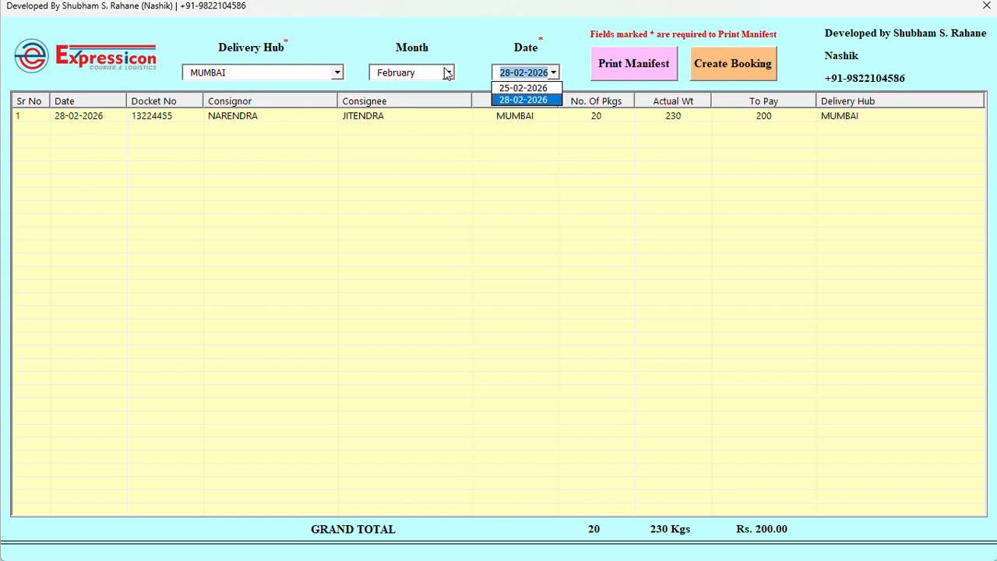
{"action": "key", "text": "Up"}
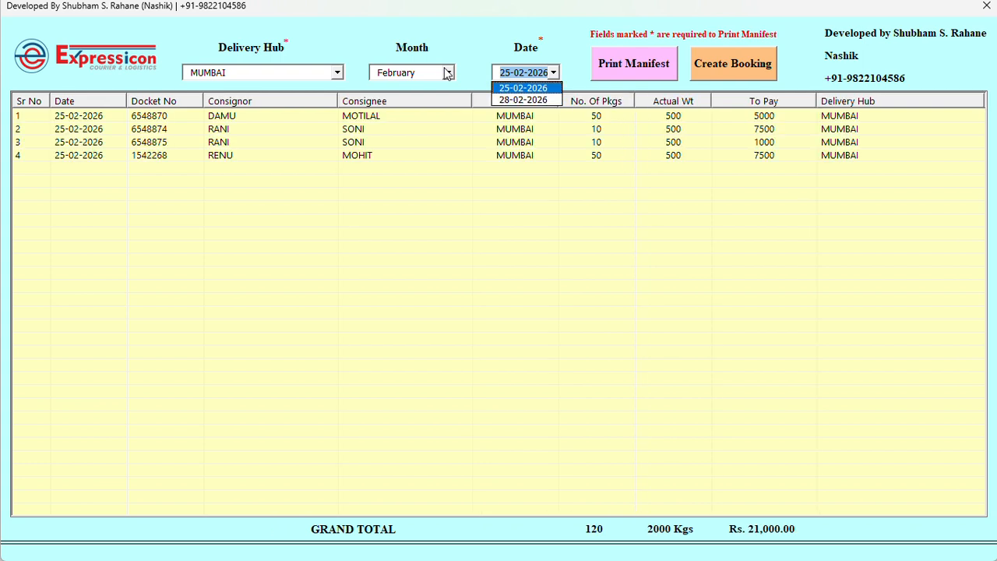
Clear the Date, Month and MUMBAI hub filters so all bookings show again
{"action": "key", "text": "BackSpace"}
{"action": "key", "text": "shift+Tab"}
{"action": "key", "text": "BackSpace"}
{"action": "key", "text": "shift+Tab"}
{"action": "key", "text": "BackSpace"}
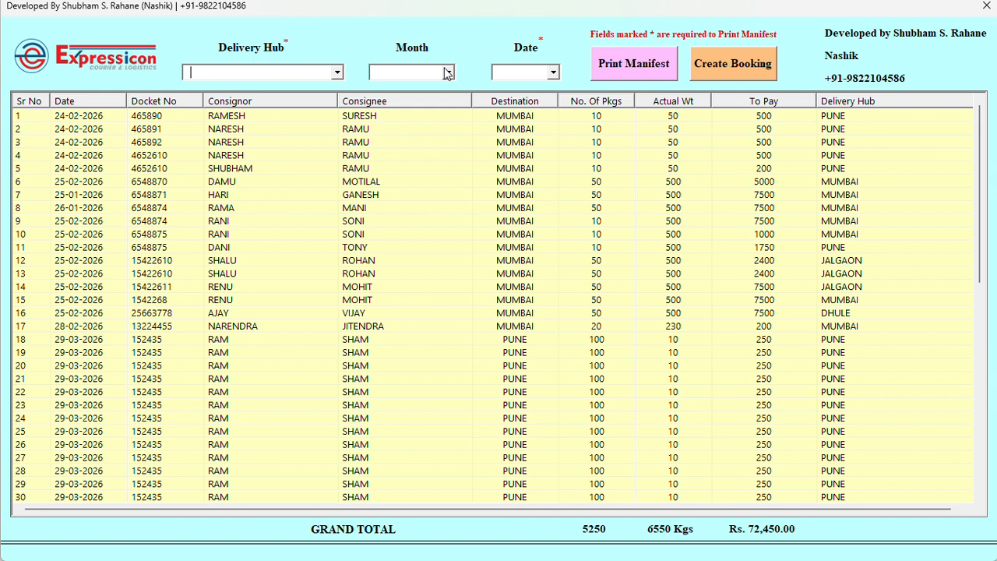
Filter the manifest to PUNE with no date and try printing it, triggering a missing-fields warning
{"action": "key", "text": "alt+Down"}
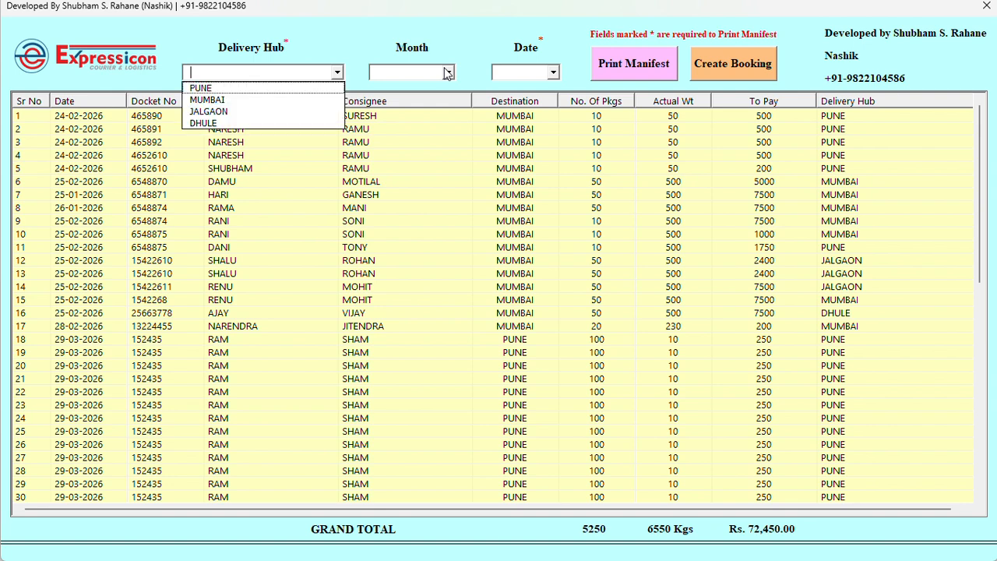
{"action": "key", "text": "Down"}
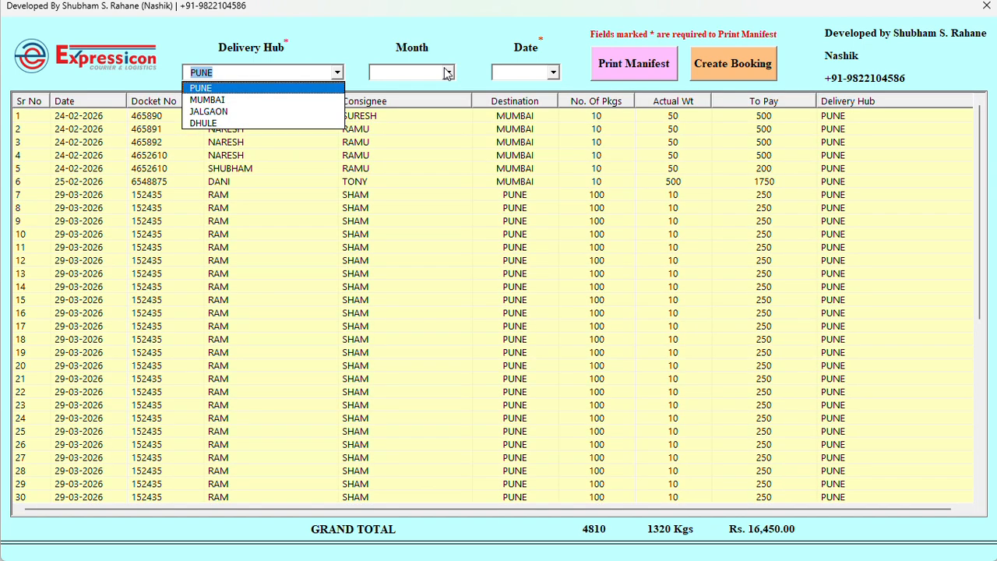
{"action": "key", "text": "Tab"}
{"action": "key", "text": "Tab"}
{"action": "key", "text": "alt+Down"}
{"action": "key", "text": "Down"}
{"action": "key", "text": "Down"}
{"action": "key", "text": "Down"}
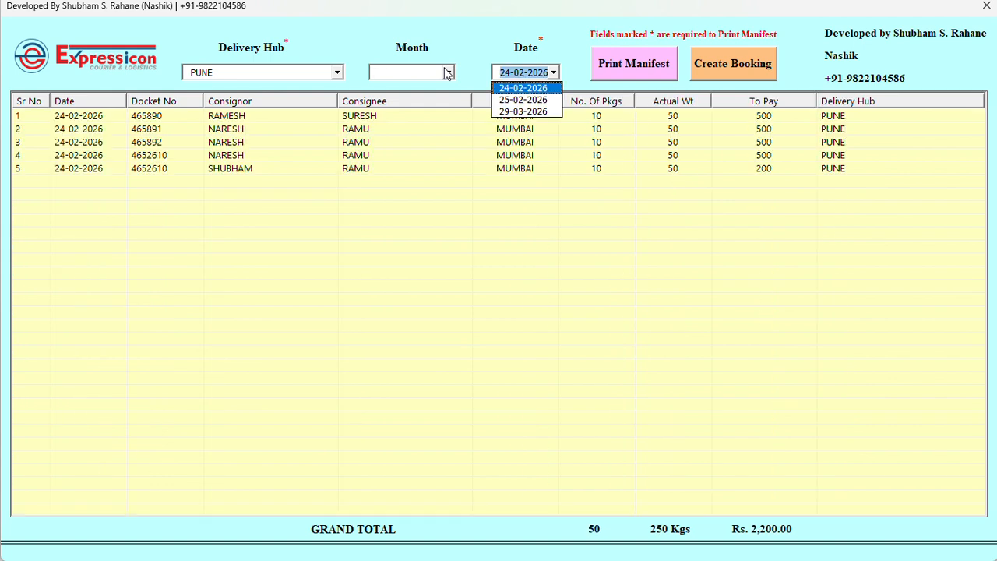
{"action": "key", "text": "BackSpace"}
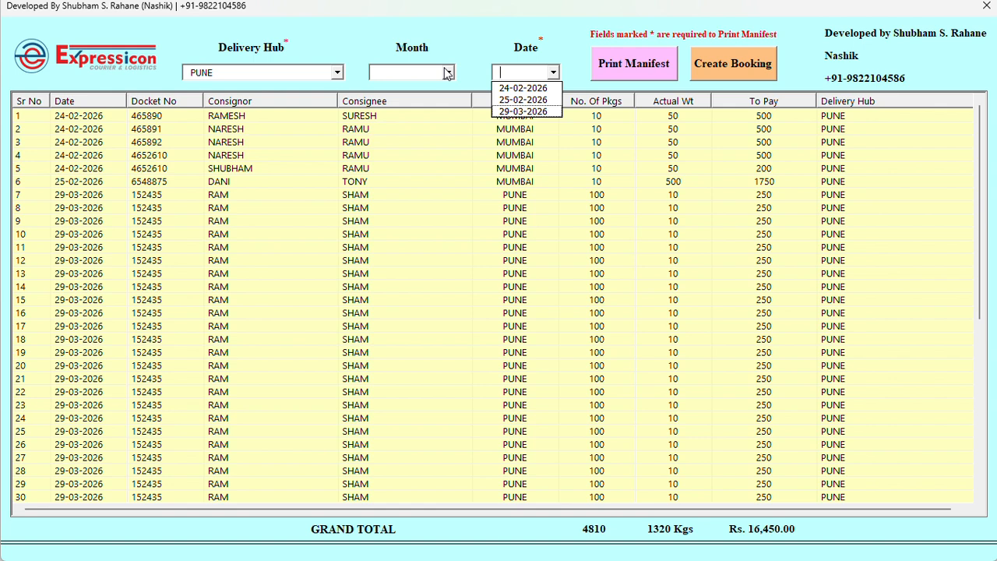
{"action": "left_click", "coordinate": [613, 78]}
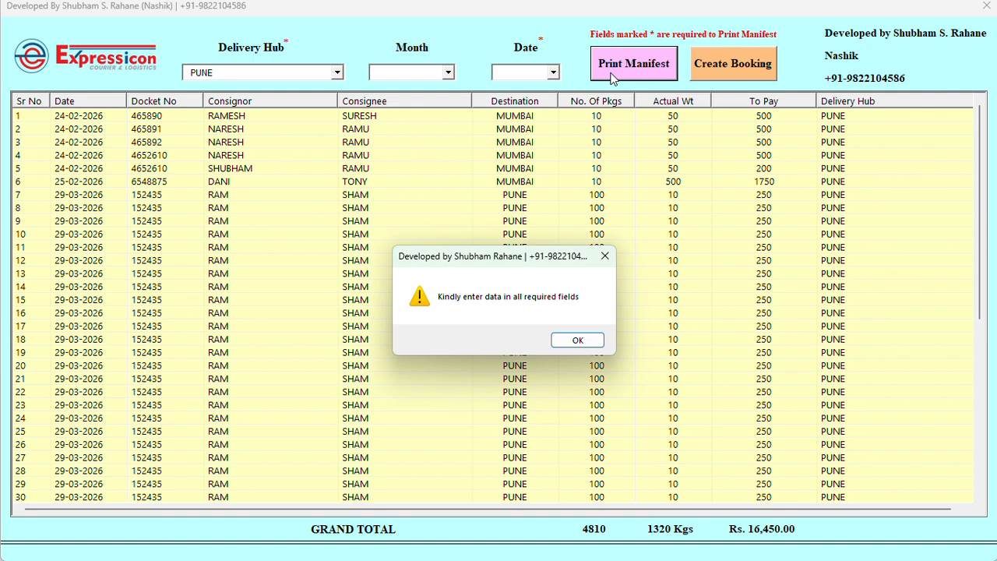
Dismiss the warning, set date 29-03-2026 and review the 43 PUNE bookings totalling Rs. 12,500.00
{"action": "key", "text": "Return"}
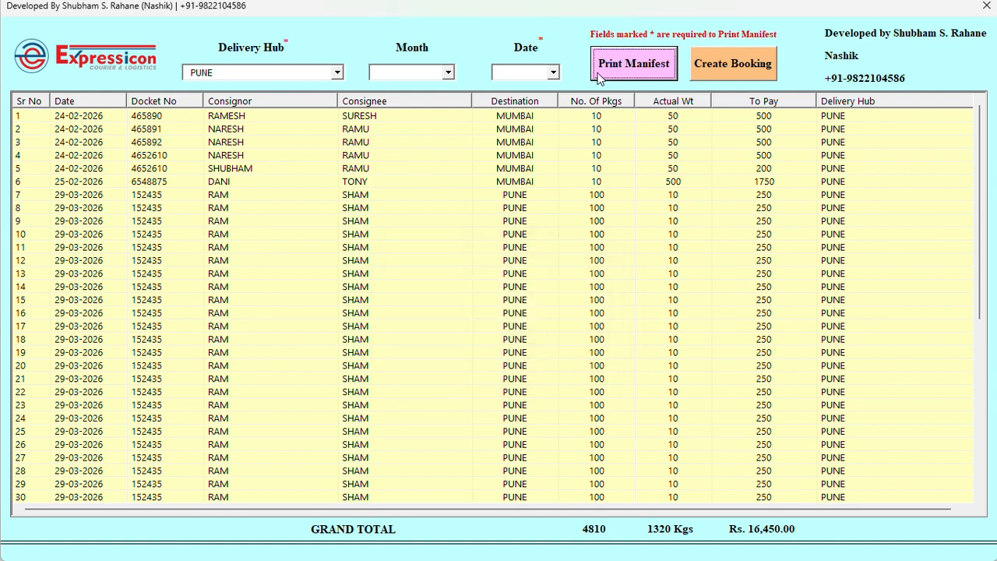
{"action": "left_click", "coordinate": [553, 73]}
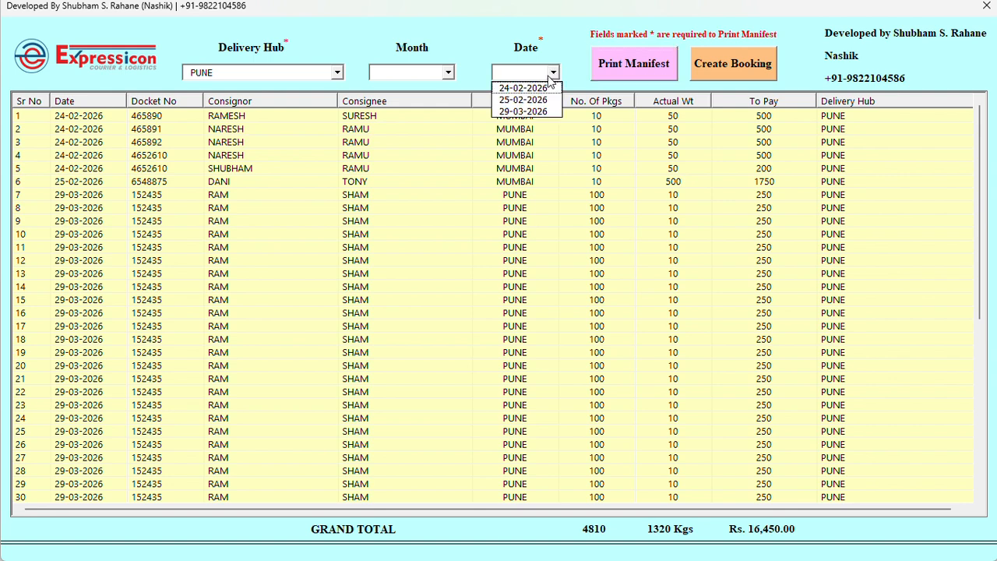
{"action": "left_click", "coordinate": [528, 111]}
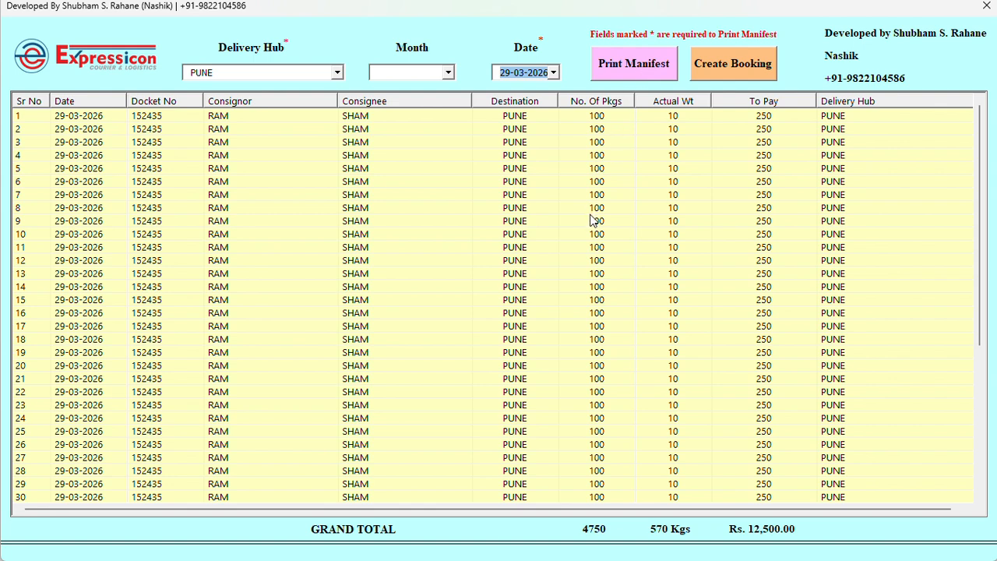
{"action": "scroll", "coordinate": [592, 220], "scroll_direction": "down", "scroll_amount": 1}
{"action": "scroll", "coordinate": [591, 220], "scroll_direction": "down", "scroll_amount": 5}
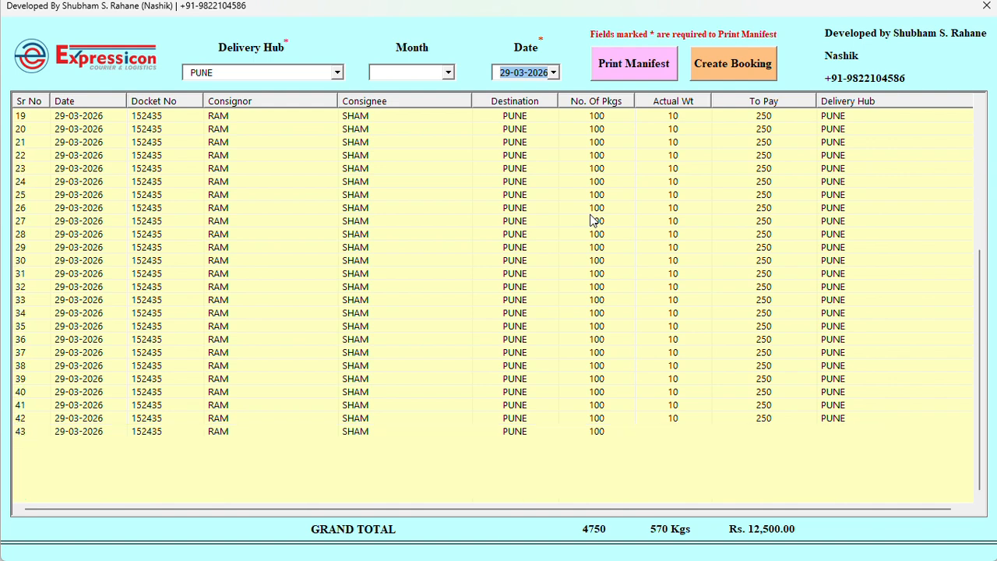
{"action": "scroll", "coordinate": [590, 220], "scroll_direction": "up", "scroll_amount": 6}
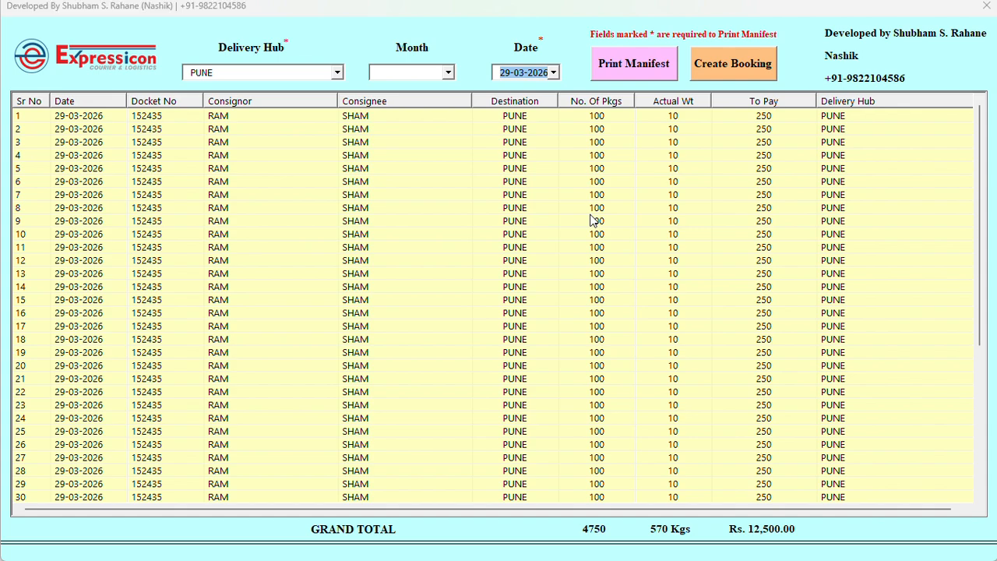
{"action": "key", "text": "alt+Tab"}
{"action": "key", "text": "alt+Tab"}
{"action": "key", "text": "alt+Tab"}
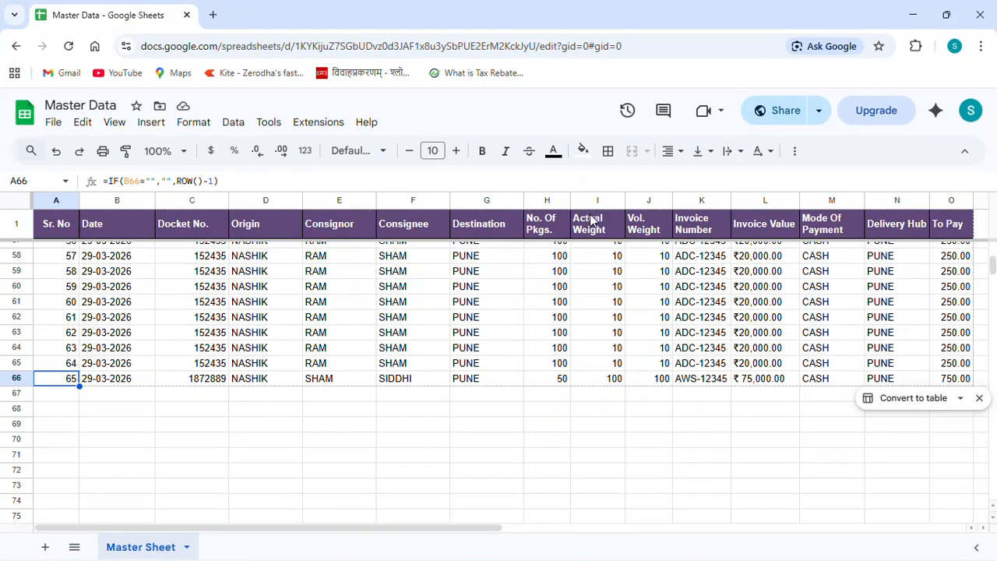
Compare the Master Data rows down to row 66, then return to the manifest window
{"action": "scroll", "coordinate": [591, 221], "scroll_direction": "up", "scroll_amount": 5}
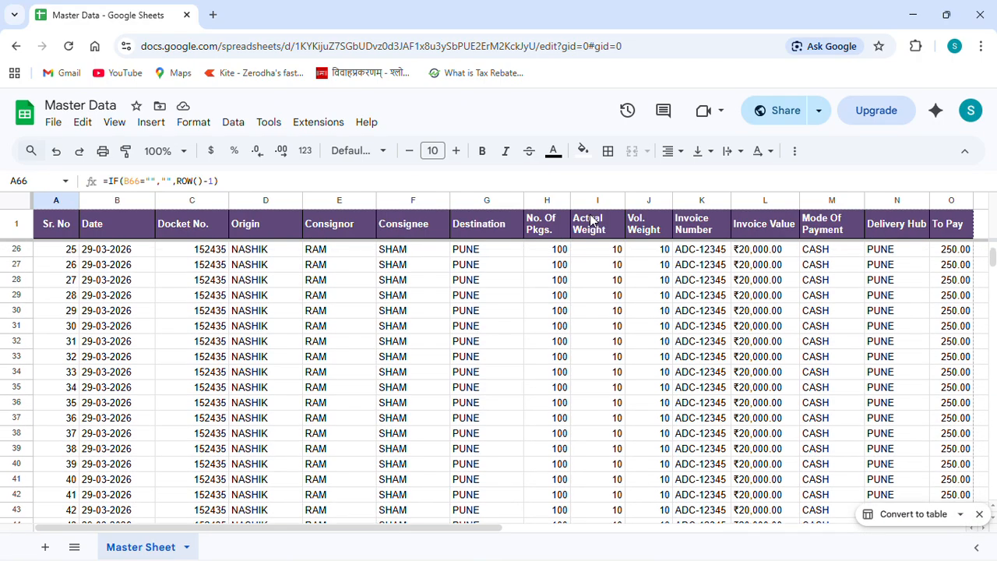
{"action": "scroll", "coordinate": [591, 220], "scroll_direction": "up", "scroll_amount": 4}
{"action": "scroll", "coordinate": [590, 220], "scroll_direction": "down", "scroll_amount": 7}
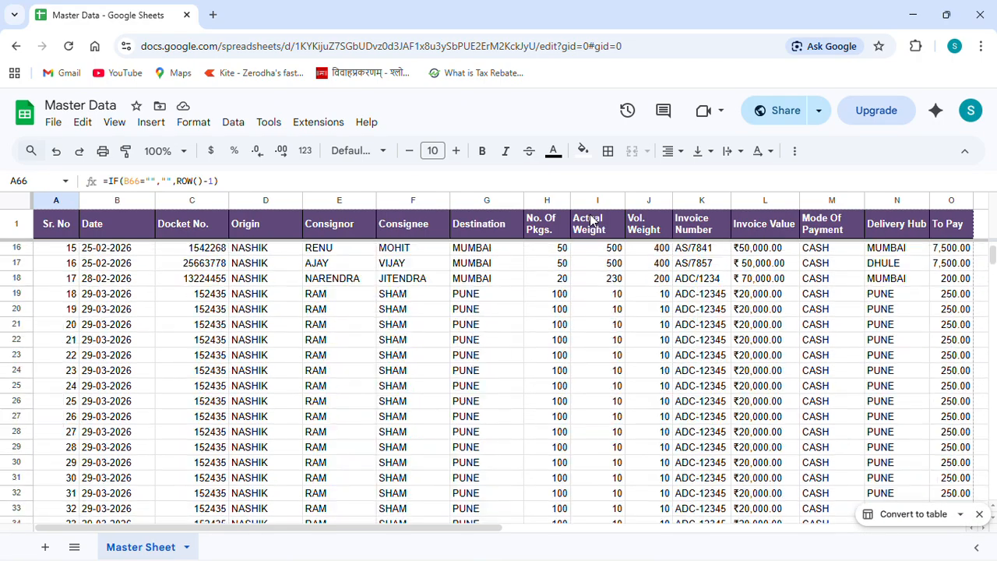
{"action": "scroll", "coordinate": [591, 220], "scroll_direction": "down", "scroll_amount": 3}
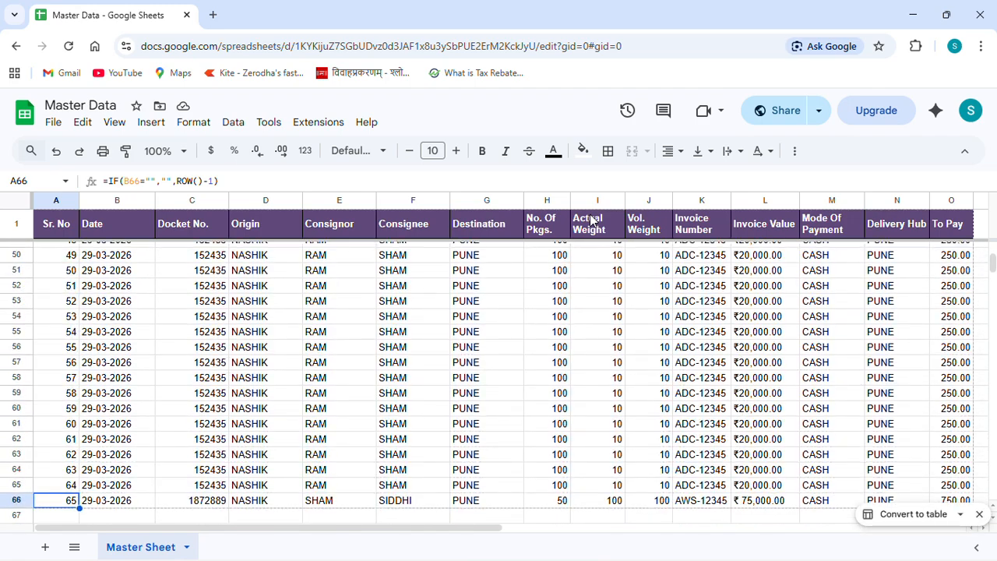
{"action": "key", "text": "alt+Tab"}
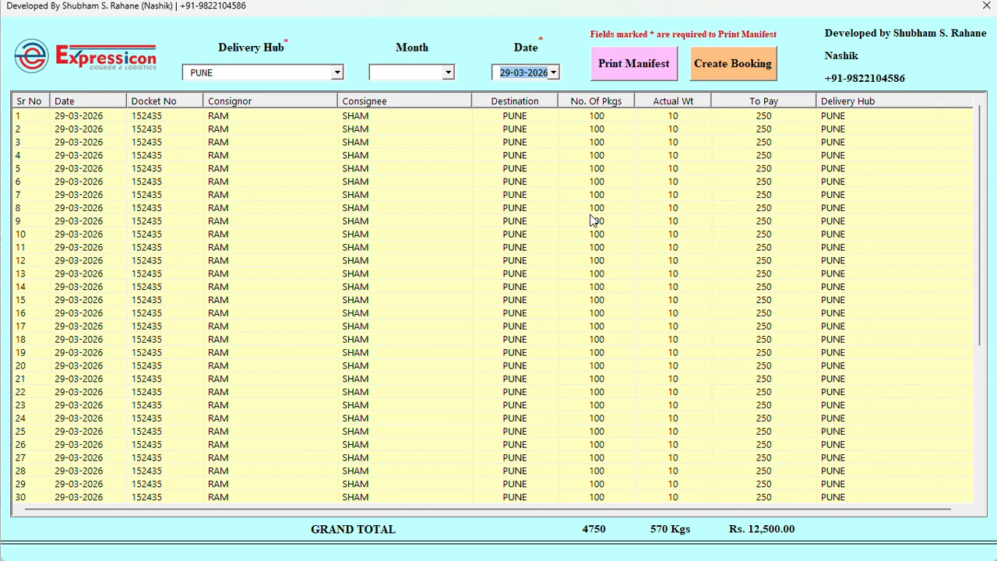
Print the PUNE manifest via Microsoft Print to PDF as 'pune manifest' in Desktop > Manifest
{"action": "left_click", "coordinate": [633, 67]}
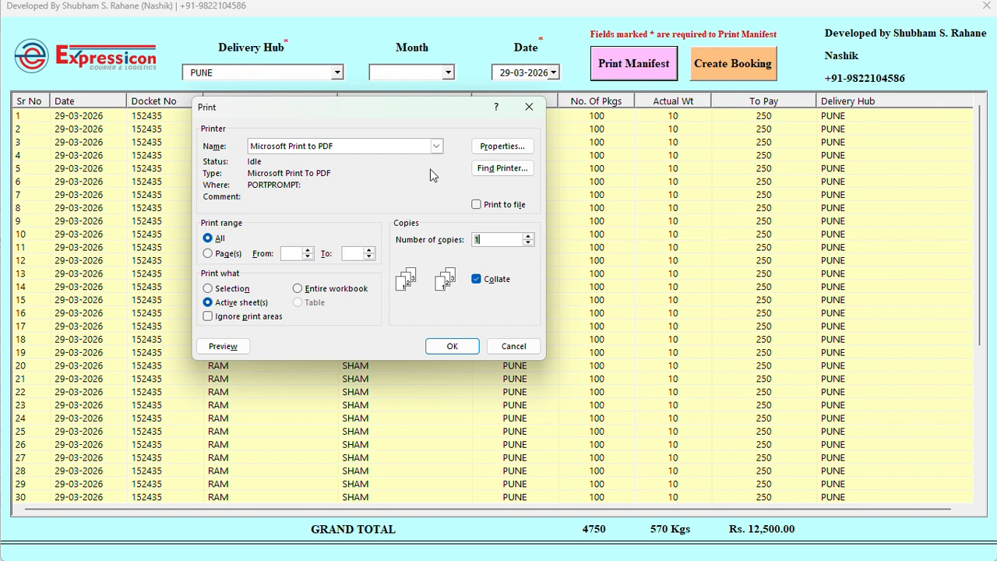
{"action": "left_click", "coordinate": [453, 346]}
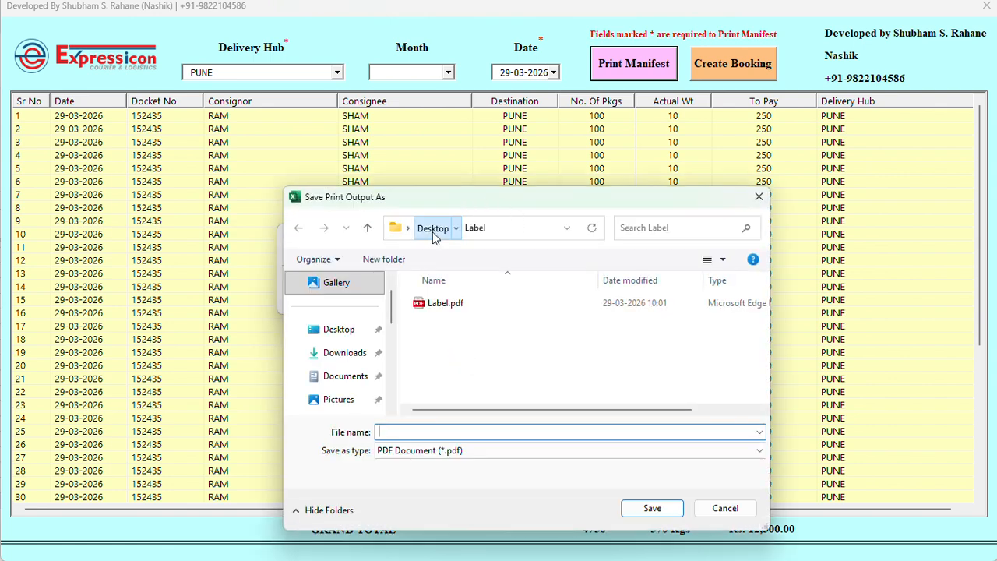
{"action": "left_click", "coordinate": [433, 227]}
{"action": "double_click", "coordinate": [454, 346]}
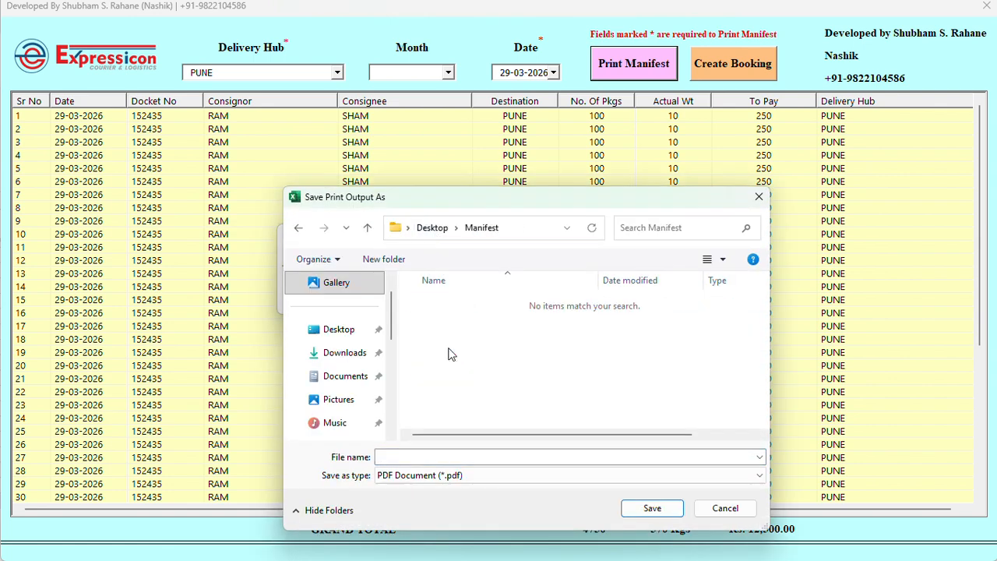
{"action": "left_click", "coordinate": [438, 460]}
{"action": "type", "text": "pune"}
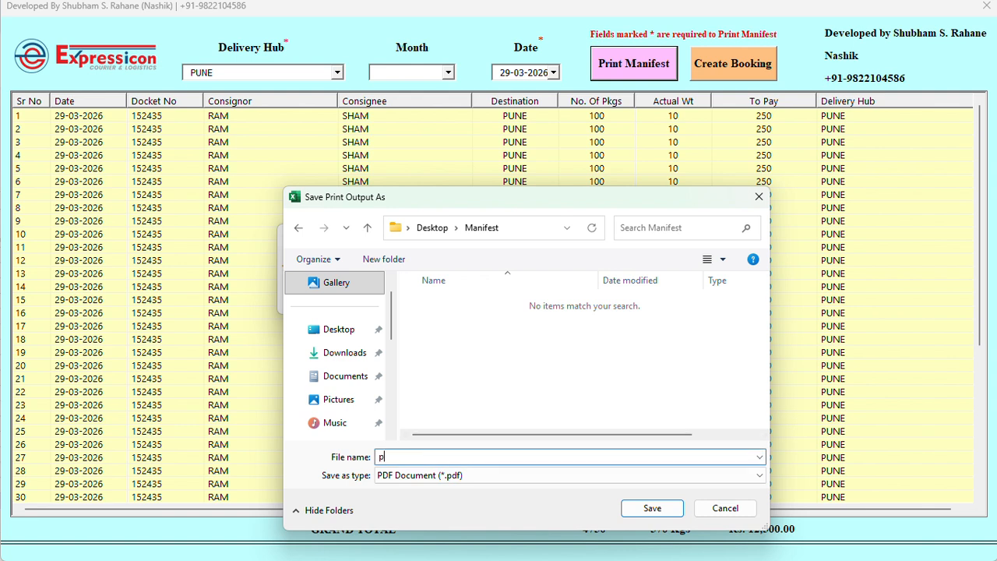
{"action": "type", "text": " manifest"}
{"action": "key", "text": "Return"}
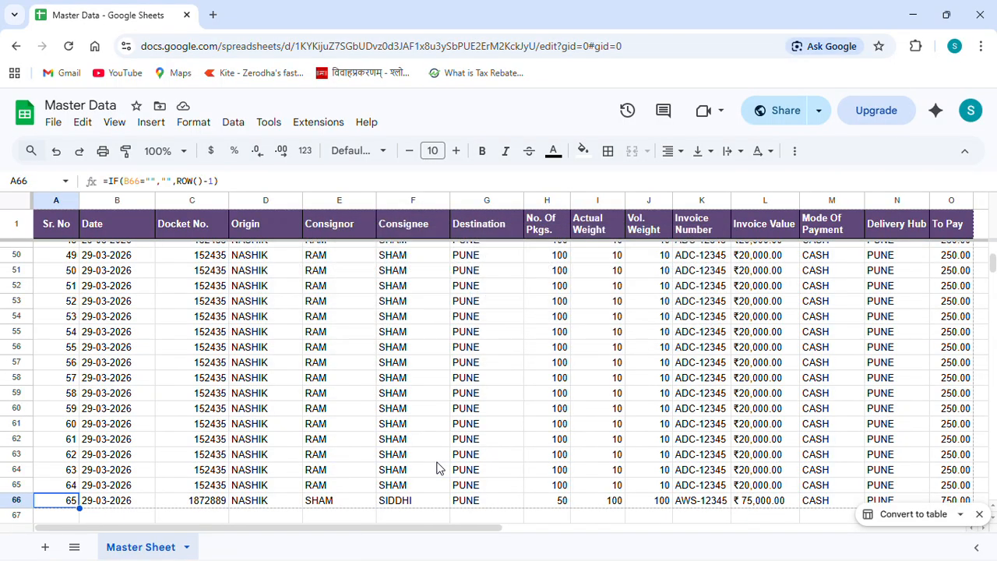
In File Explorer, go from the Label folder to Desktop > Manifest and open pune manifest.pdf in Edge
{"action": "key", "text": "alt+Tab"}
{"action": "key", "text": "alt+Tab"}
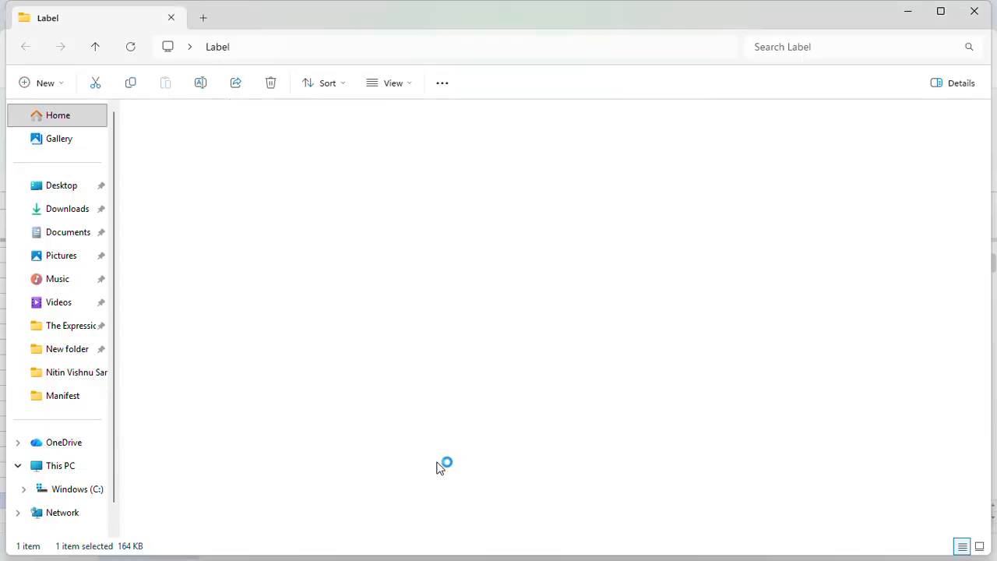
{"action": "key", "text": "alt+Up"}
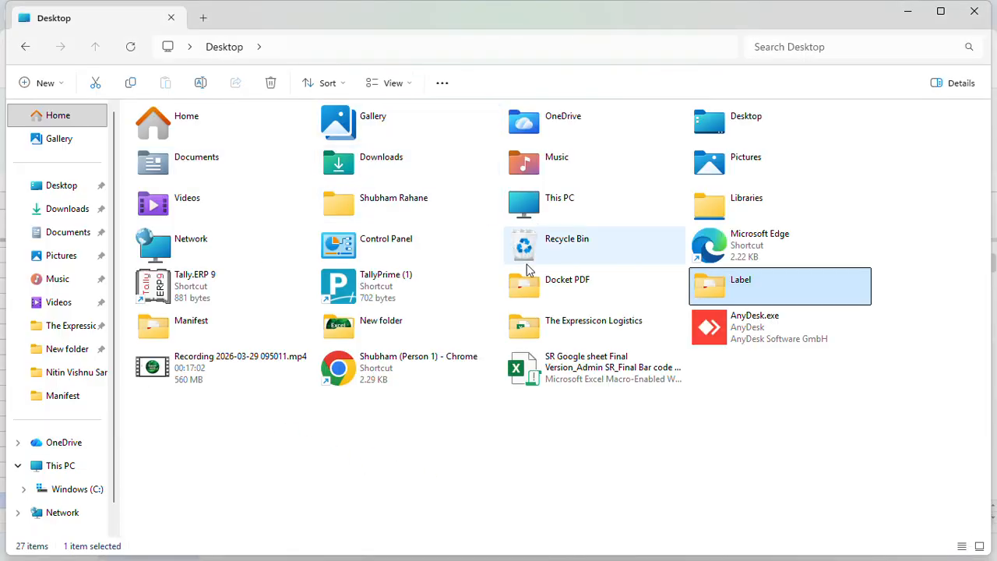
{"action": "double_click", "coordinate": [206, 321]}
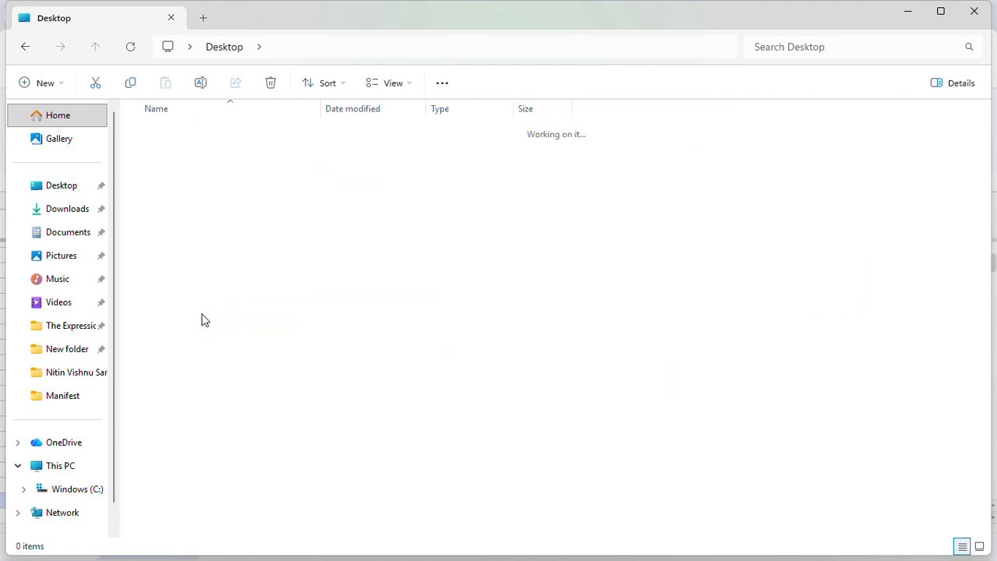
{"action": "double_click", "coordinate": [199, 138]}
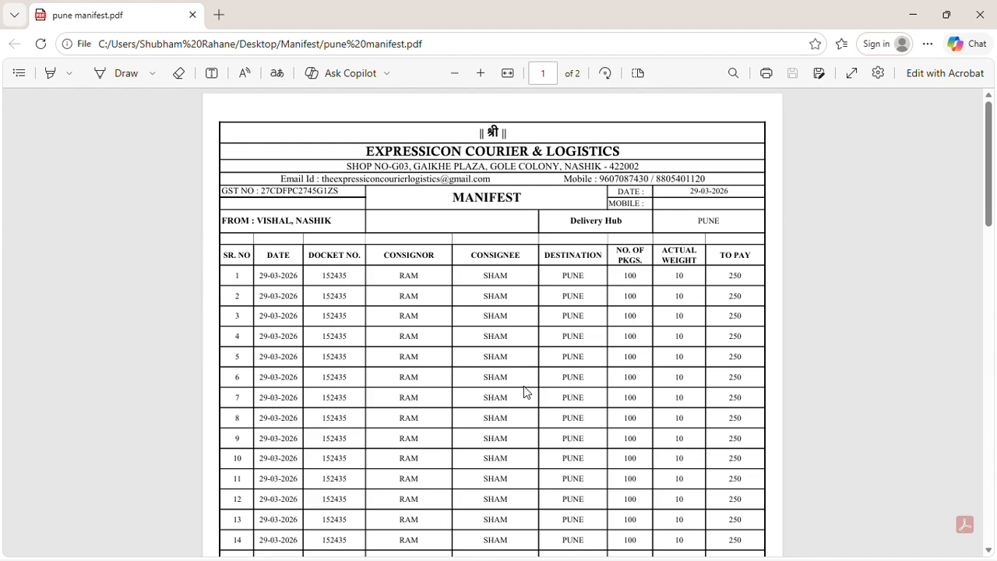
{"action": "scroll", "coordinate": [524, 385], "scroll_direction": "down", "scroll_amount": 3}
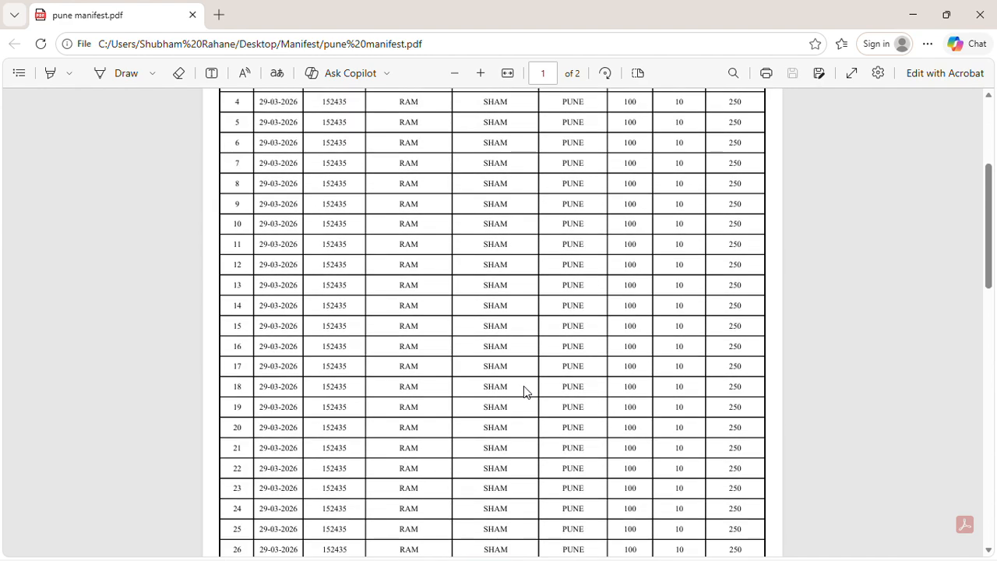
{"action": "scroll", "coordinate": [524, 386], "scroll_direction": "down", "scroll_amount": 6}
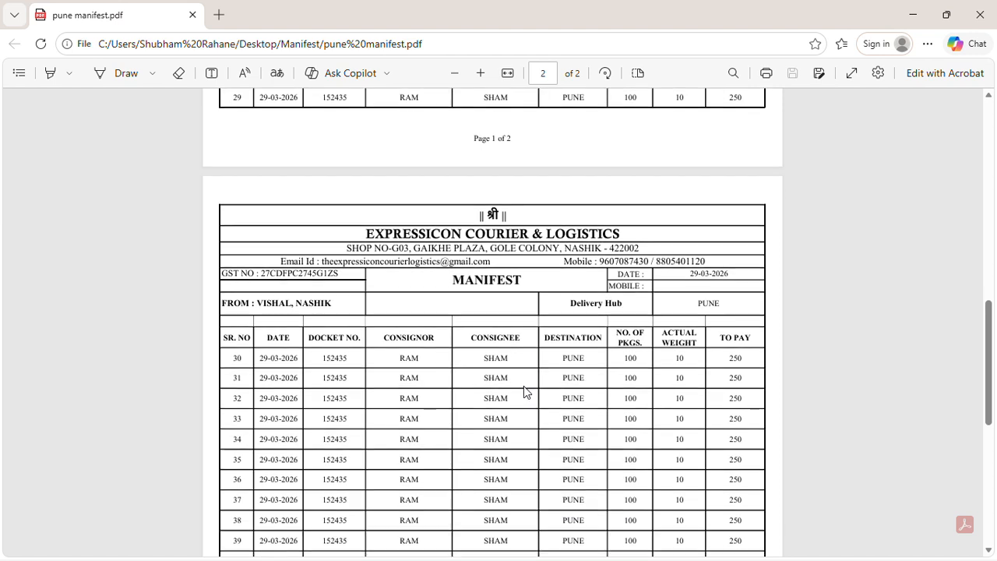
{"action": "scroll", "coordinate": [523, 392], "scroll_direction": "down", "scroll_amount": 5}
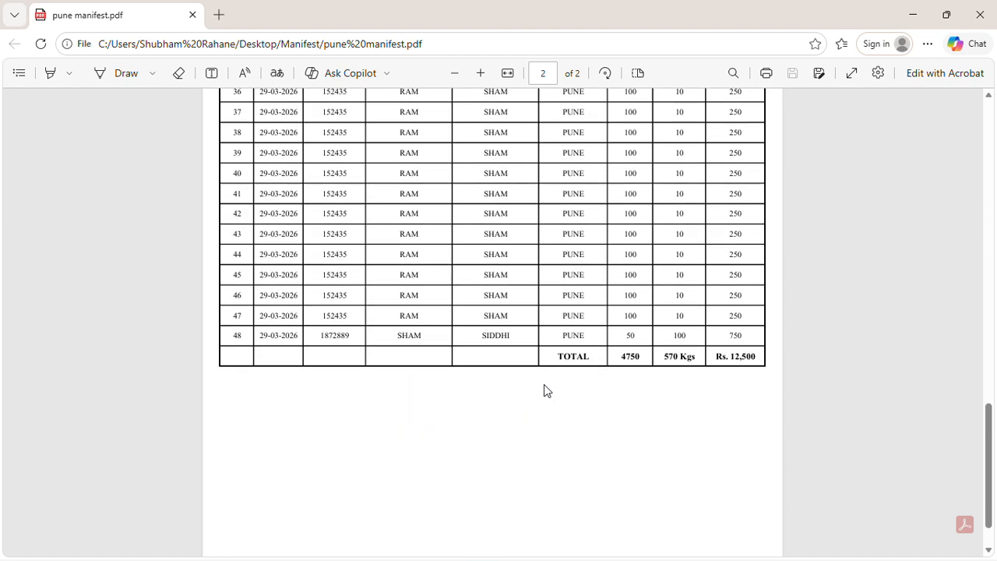
{"action": "scroll", "coordinate": [639, 379], "scroll_direction": "up", "scroll_amount": 2}
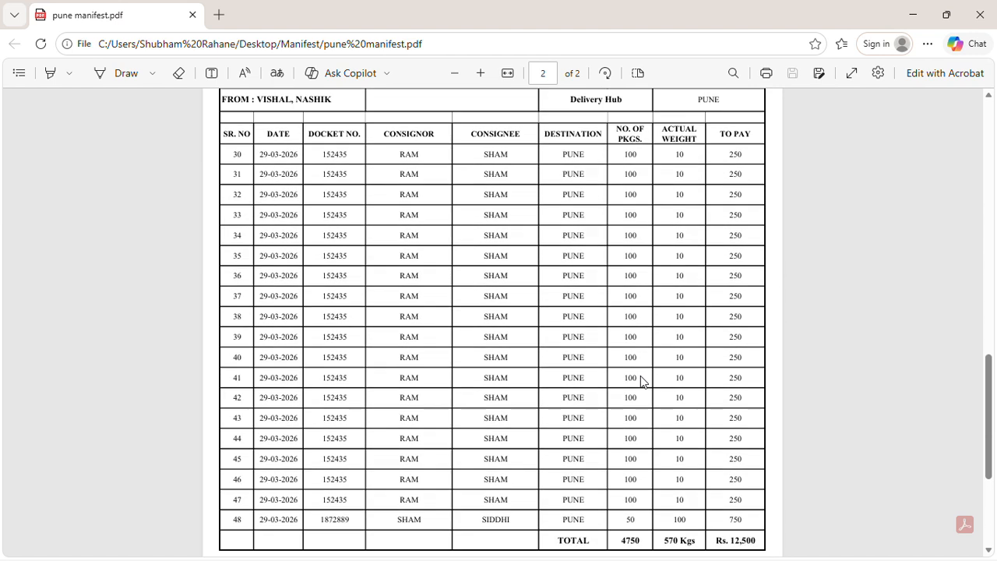
{"action": "scroll", "coordinate": [641, 382], "scroll_direction": "down", "scroll_amount": 1}
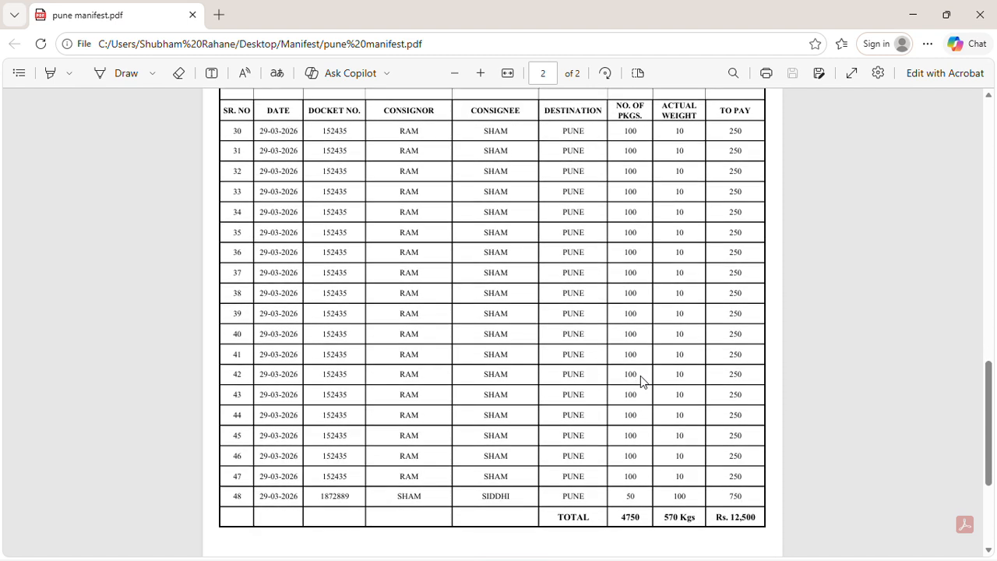
{"action": "scroll", "coordinate": [642, 380], "scroll_direction": "down", "scroll_amount": 2}
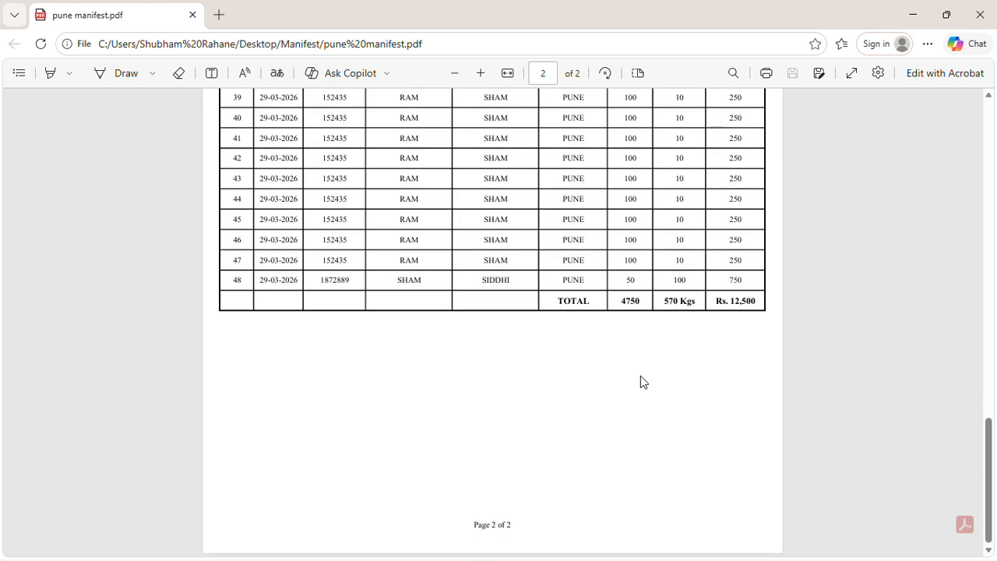
{"action": "scroll", "coordinate": [641, 380], "scroll_direction": "up", "scroll_amount": 6}
{"action": "scroll", "coordinate": [641, 380], "scroll_direction": "up", "scroll_amount": 10}
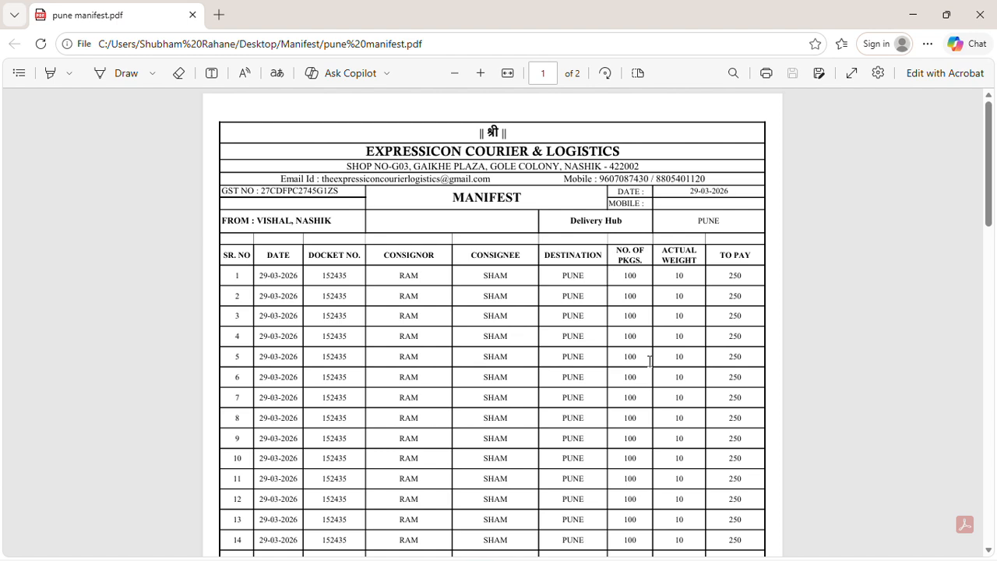
Close Edge and File Explorer, then open the Create Booking form in LogiTrack Pro, dated 29-03-2026
{"action": "left_click", "coordinate": [980, 15]}
{"action": "left_click", "coordinate": [980, 12]}
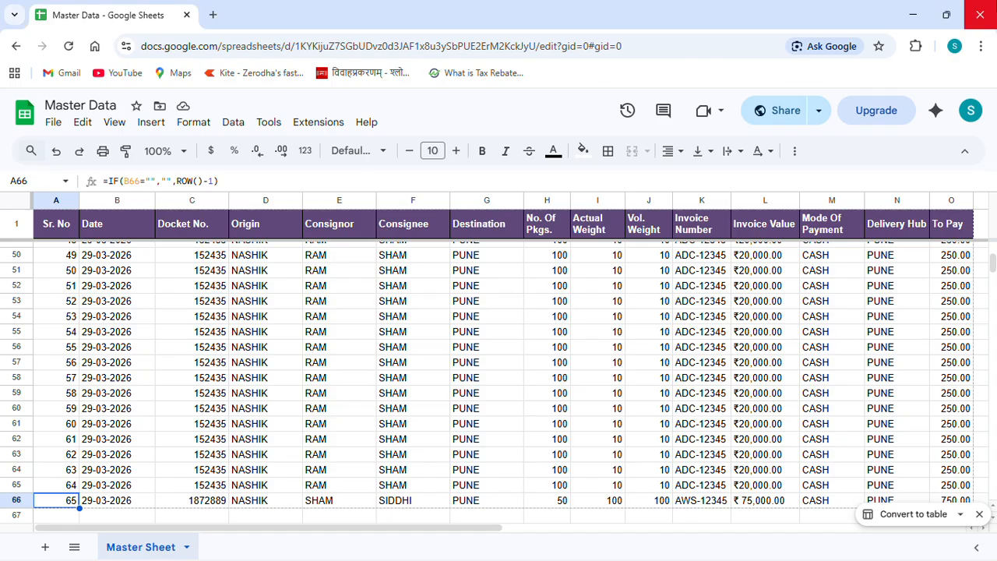
{"action": "key", "text": "alt+Tab"}
{"action": "key", "text": "alt+Tab"}
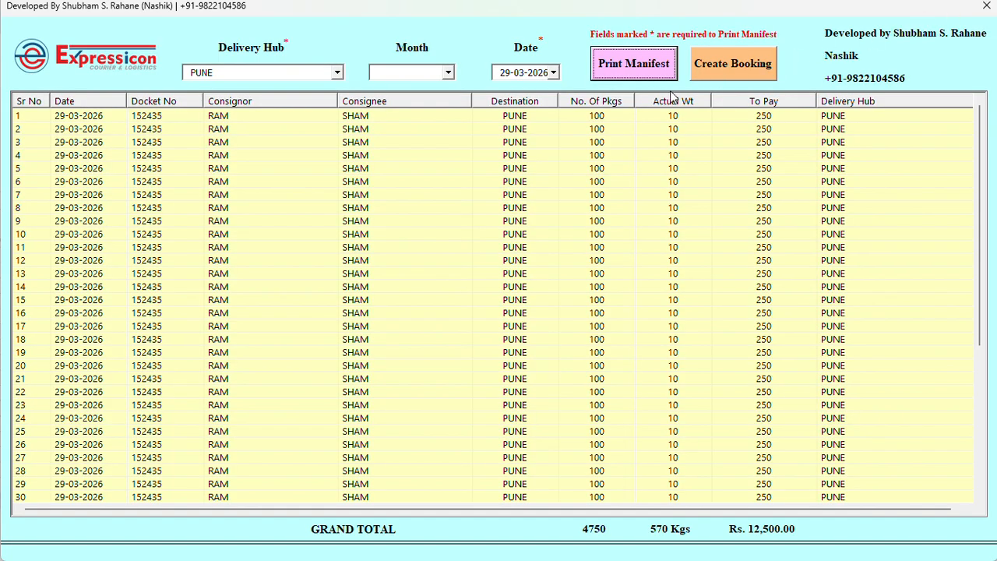
{"action": "left_click", "coordinate": [737, 64]}
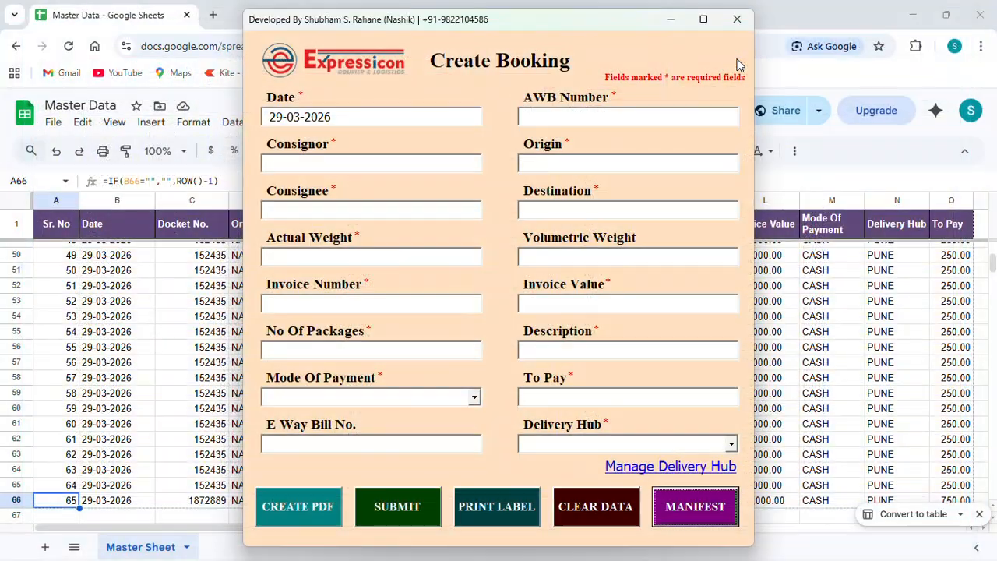